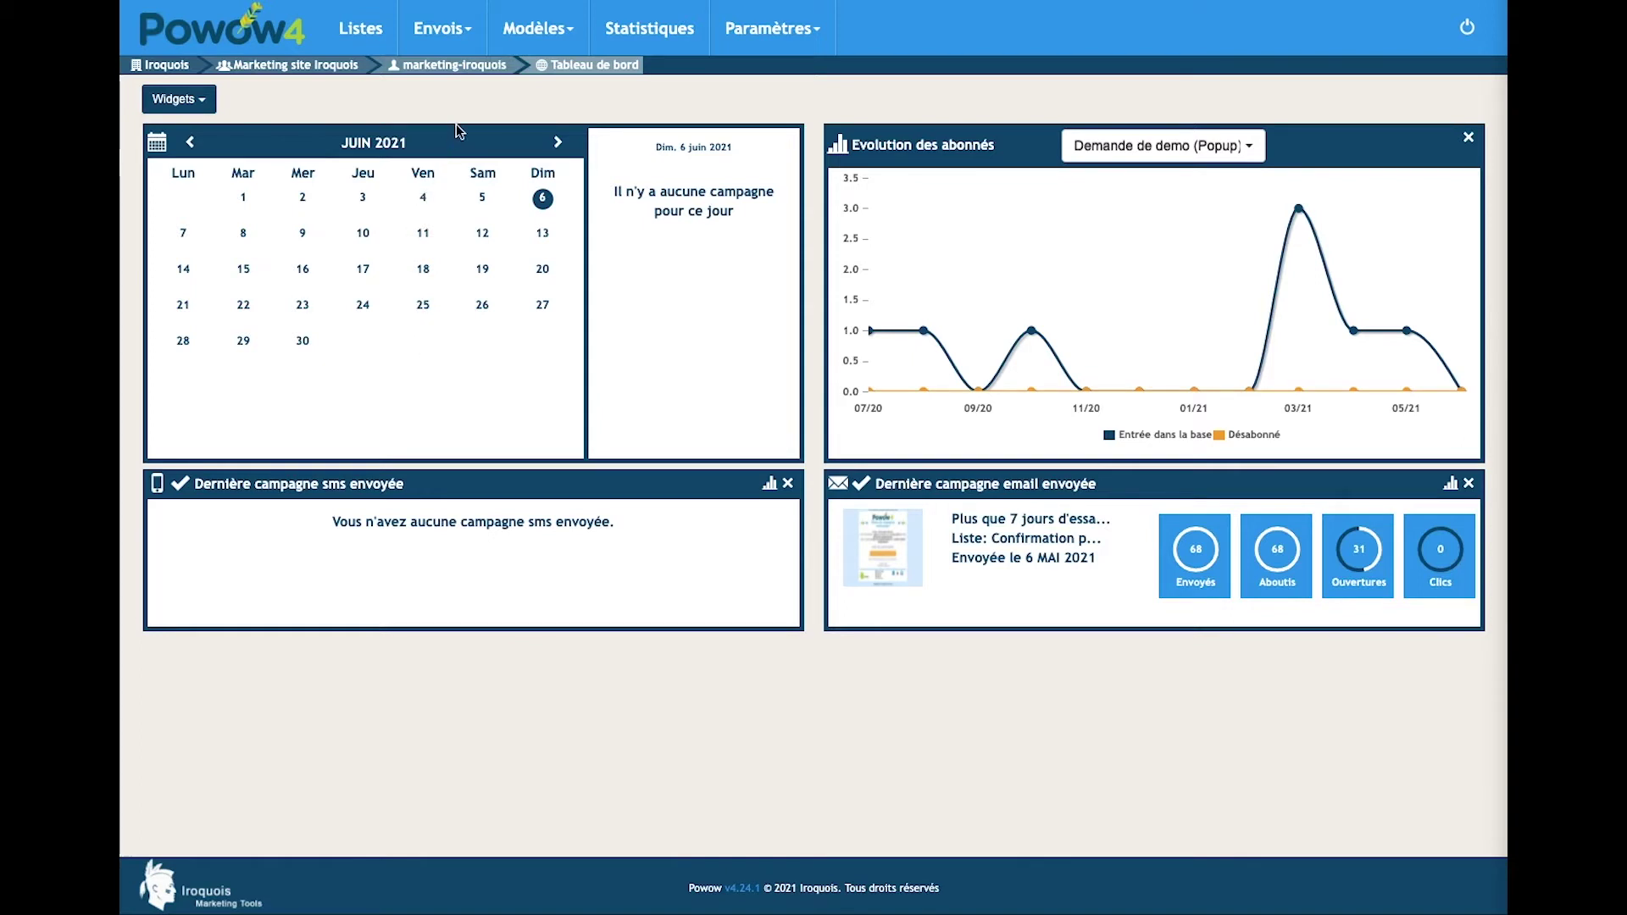
Step: Open the marketing automation scenario "Emails post webinaire AB testing" for editing
click(472, 39)
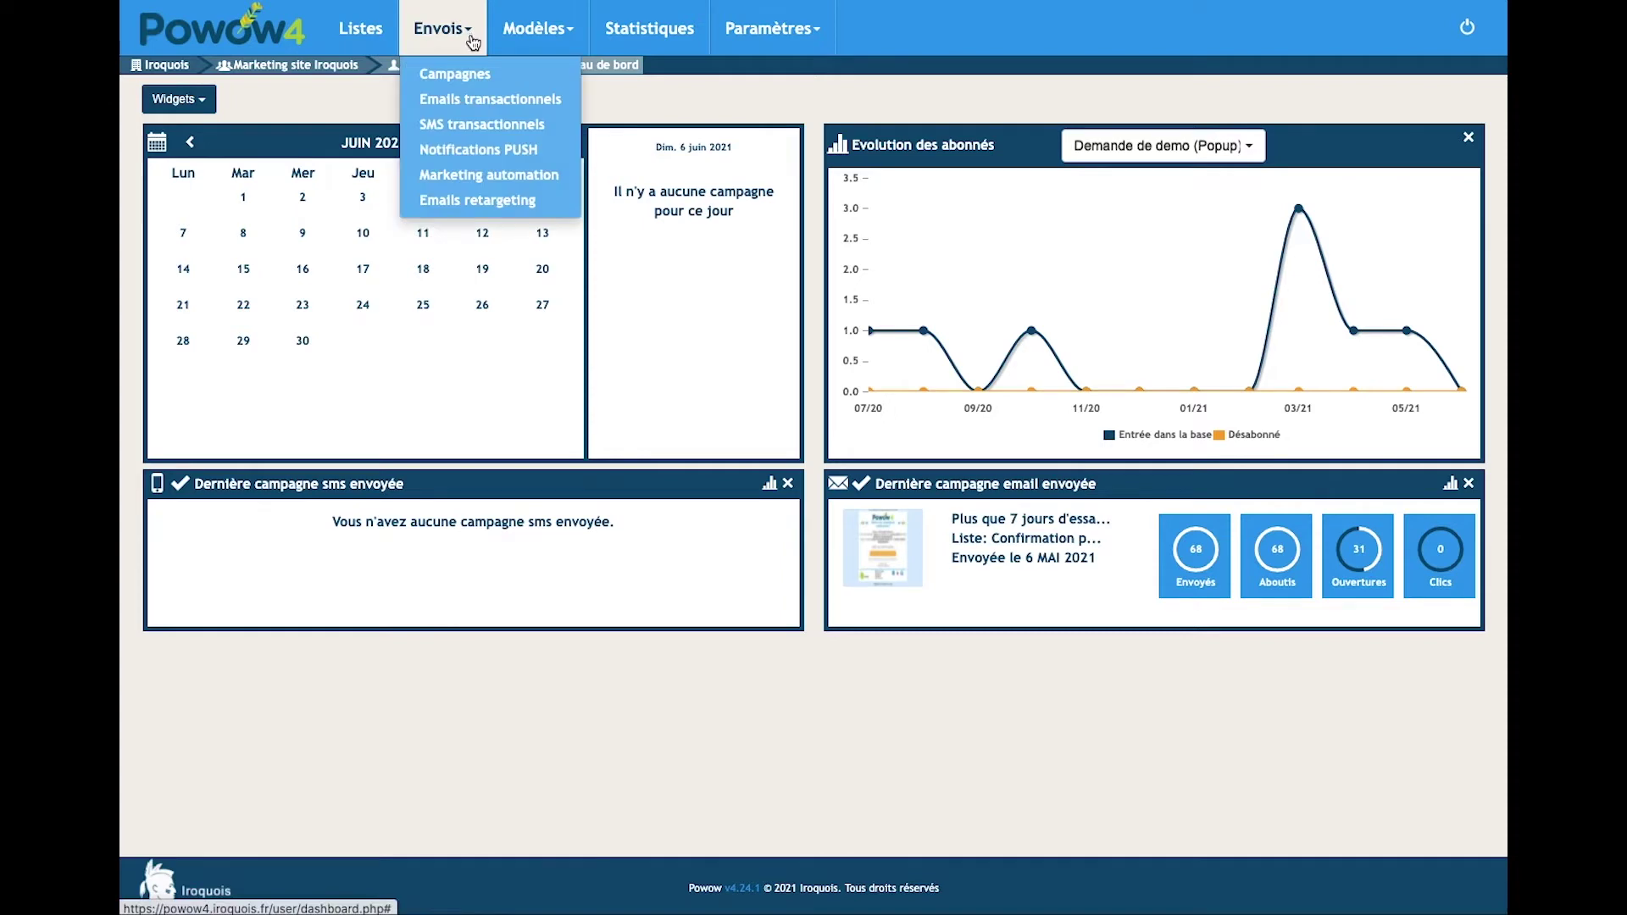
click(483, 175)
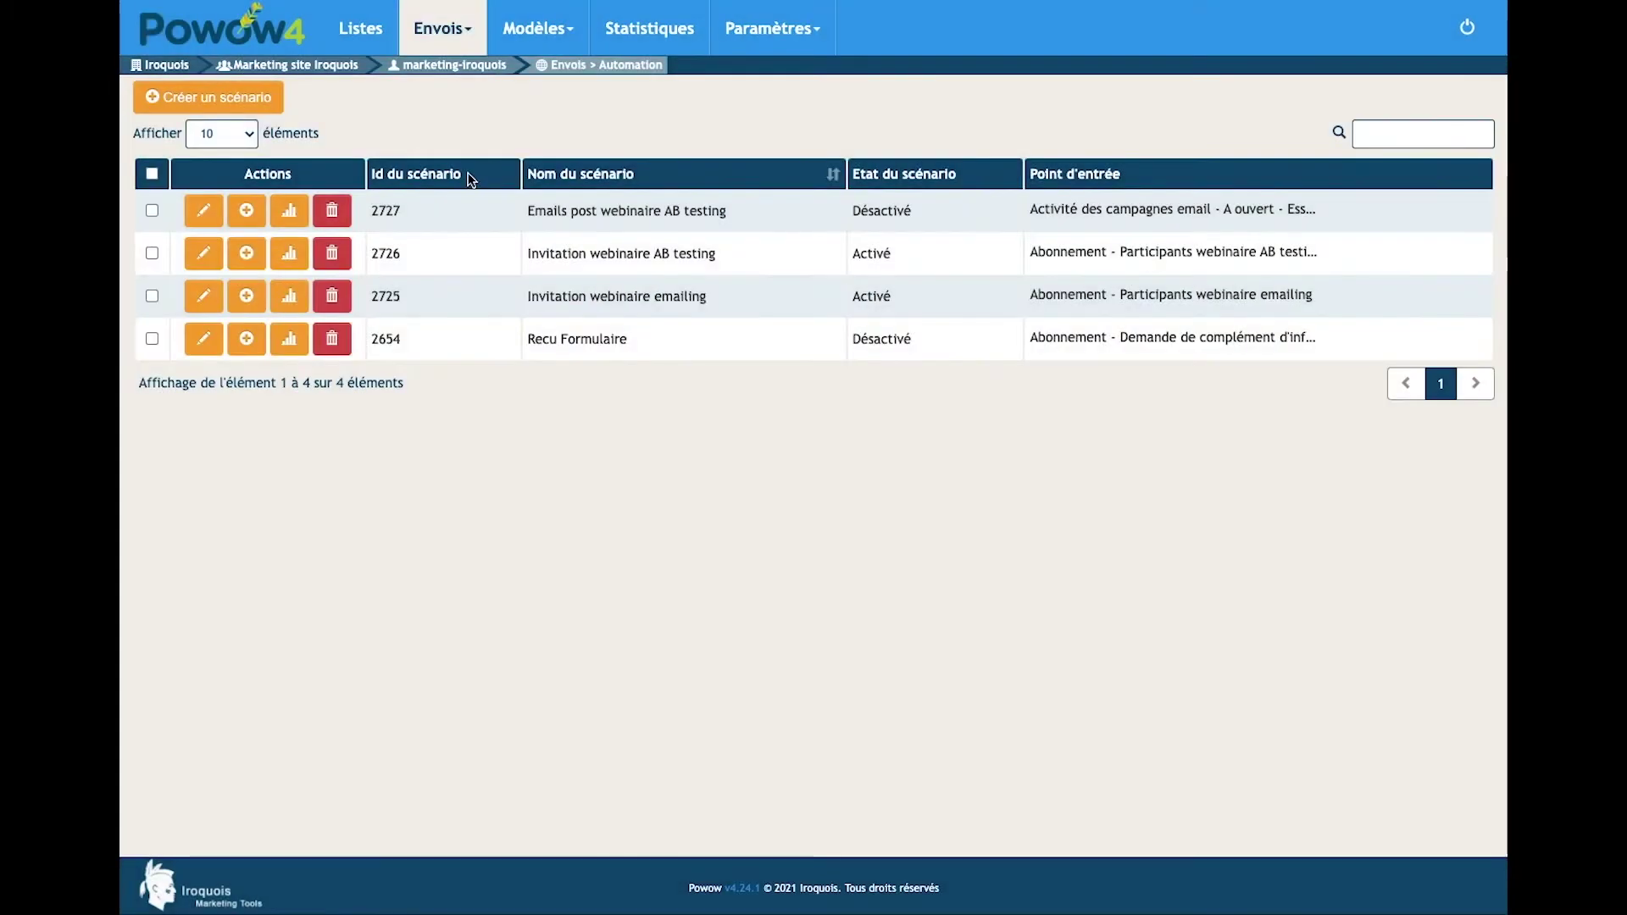
click(202, 212)
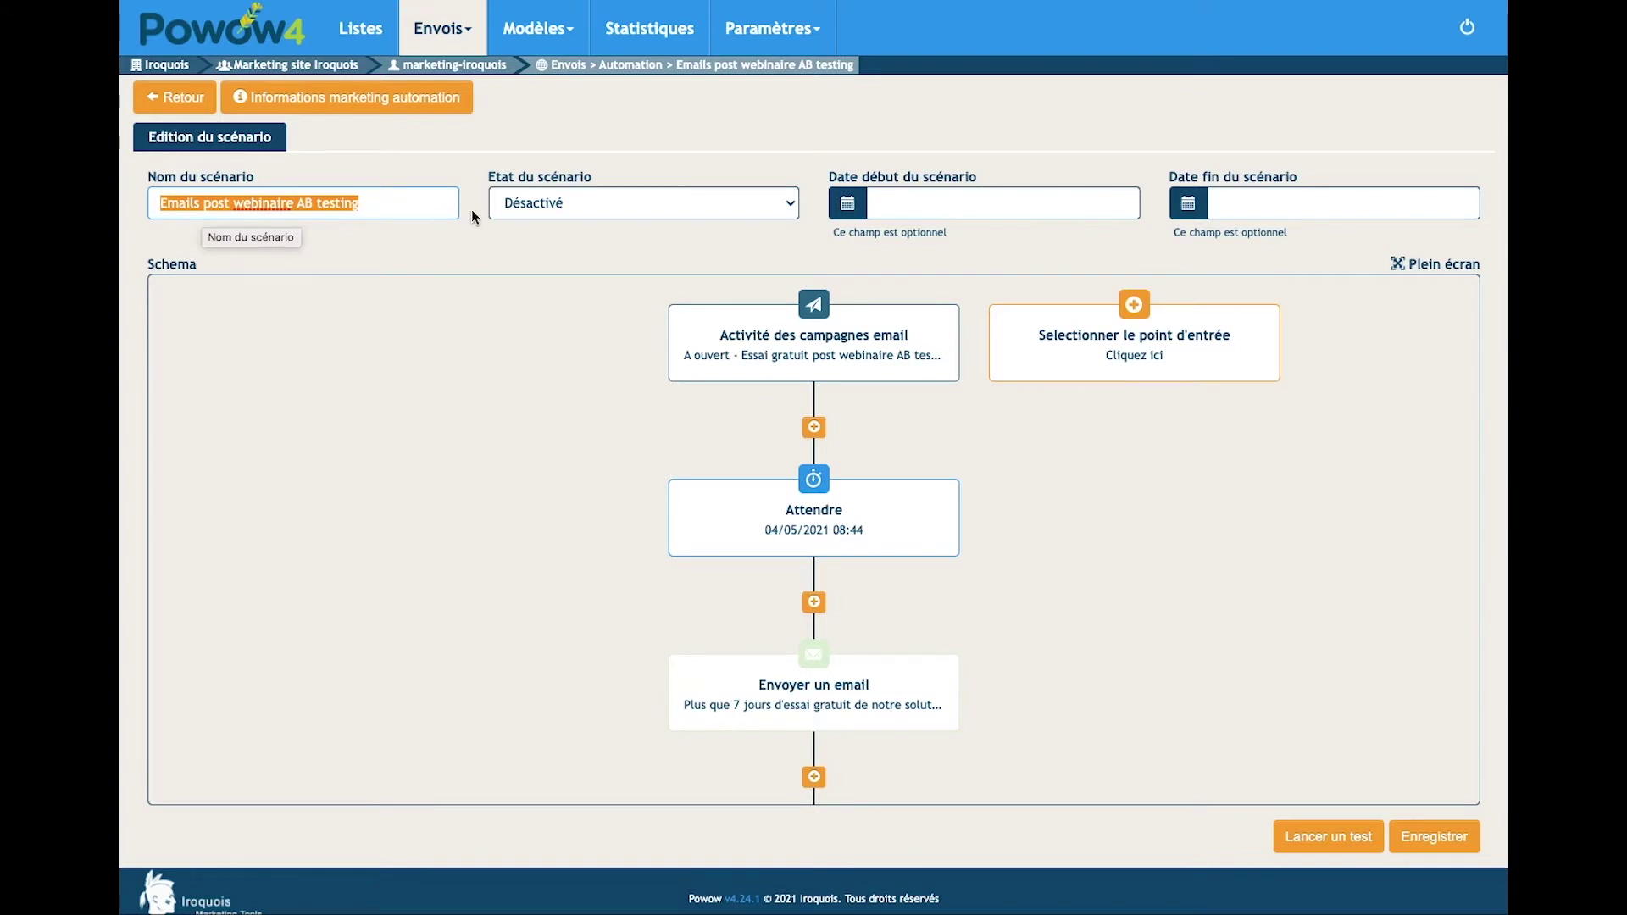
Step: Examine the scenario's state options and the calendars for its optional start and end dates, without changing them
click(790, 204)
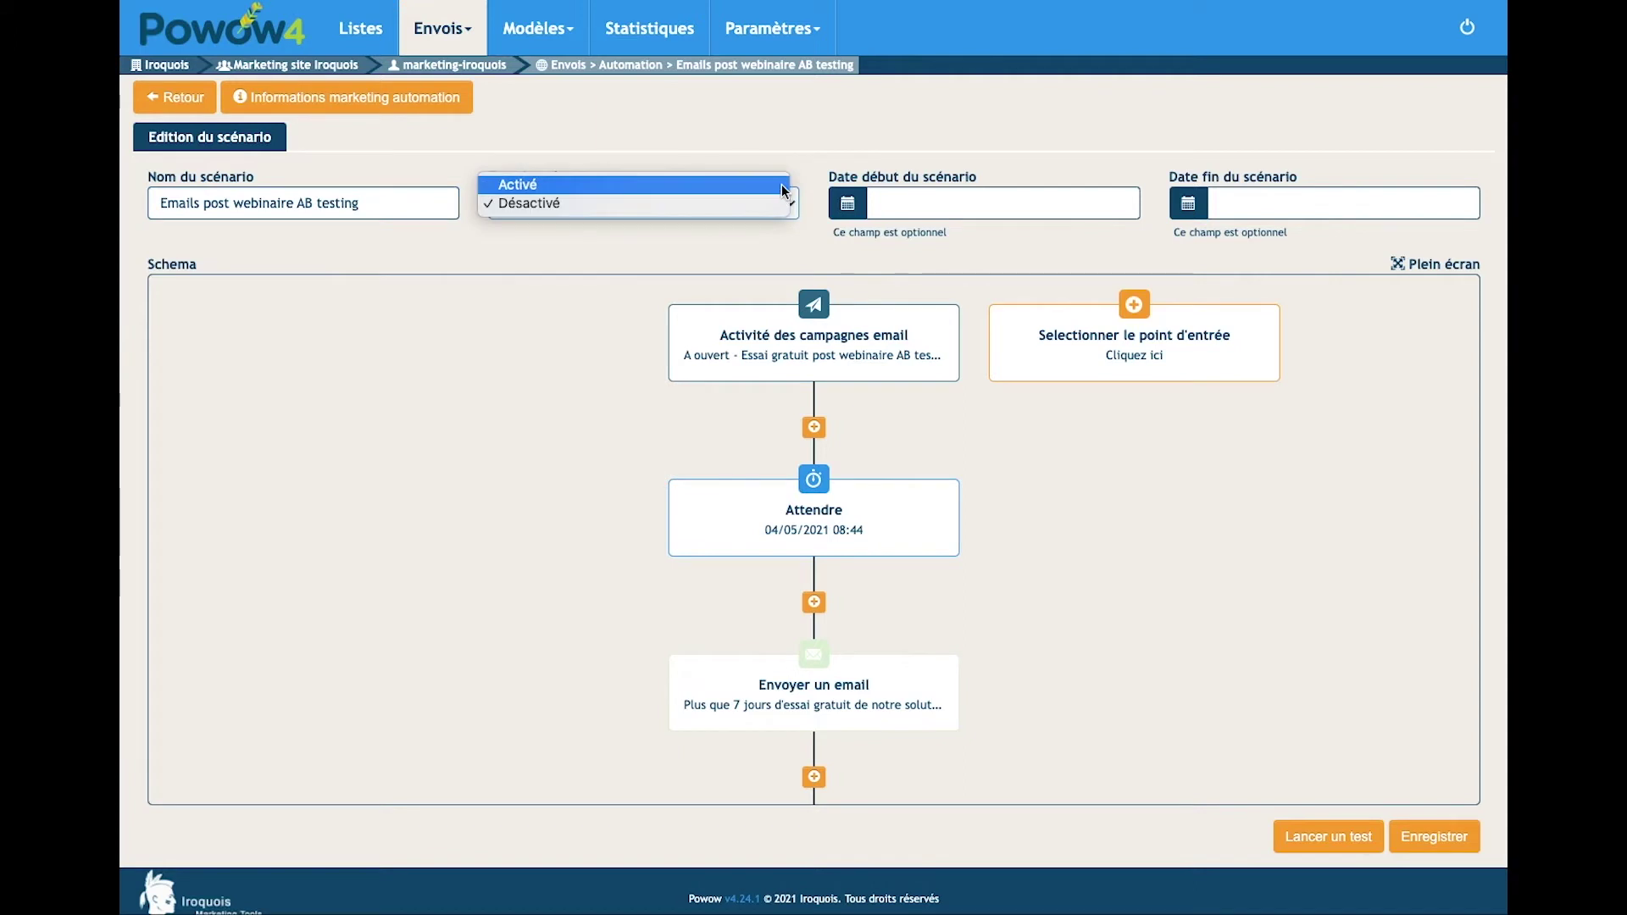
click(847, 207)
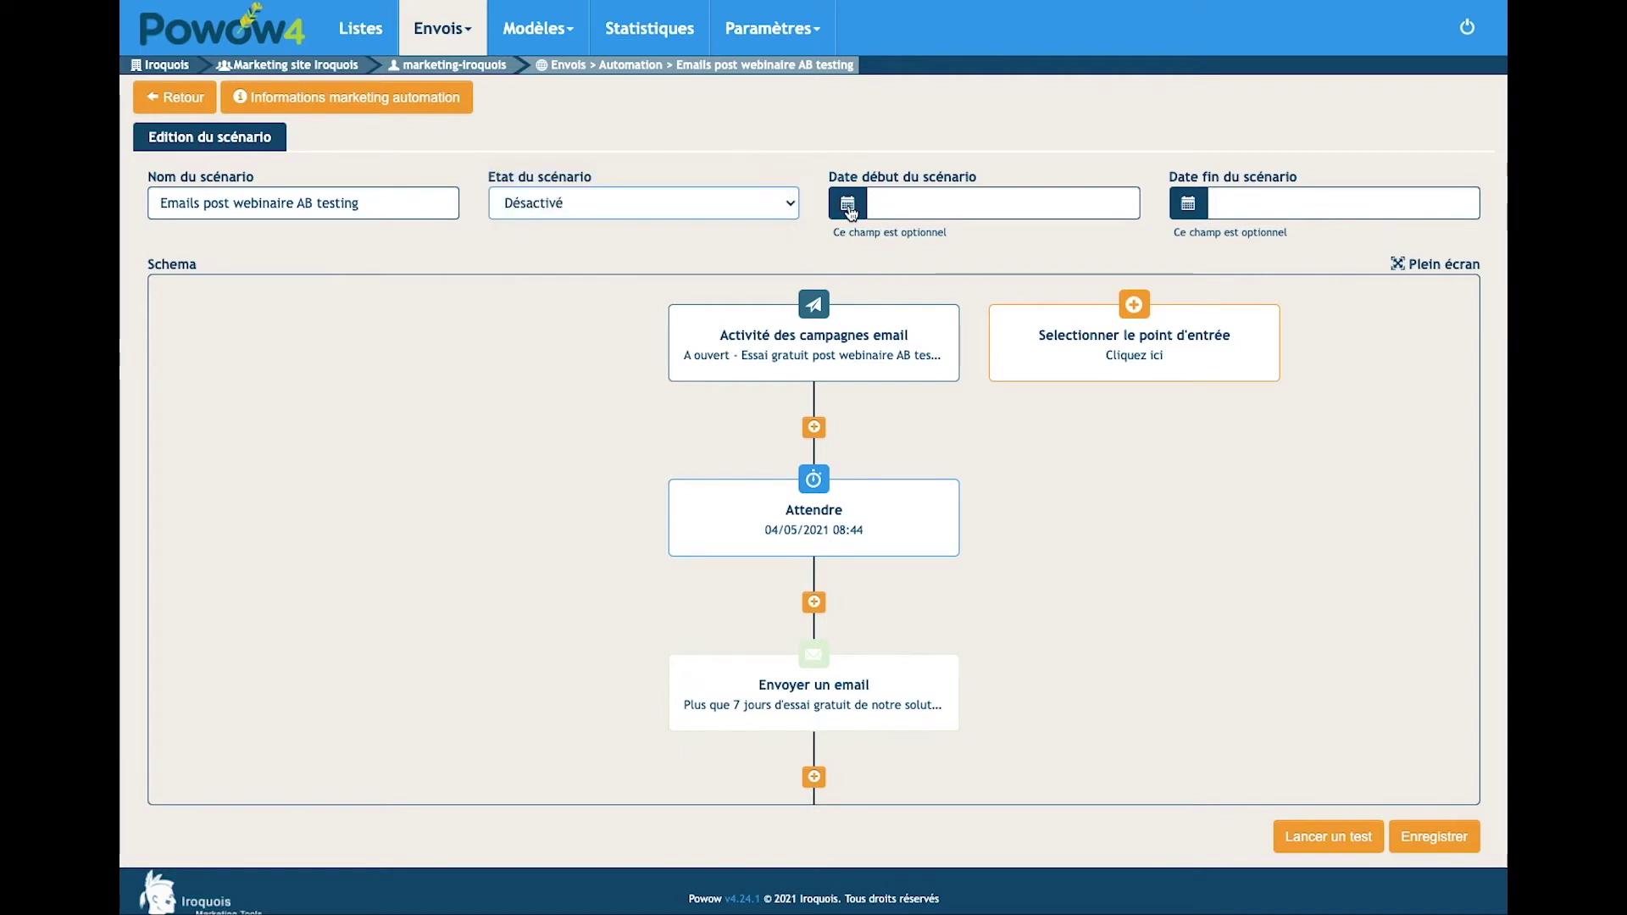
click(847, 207)
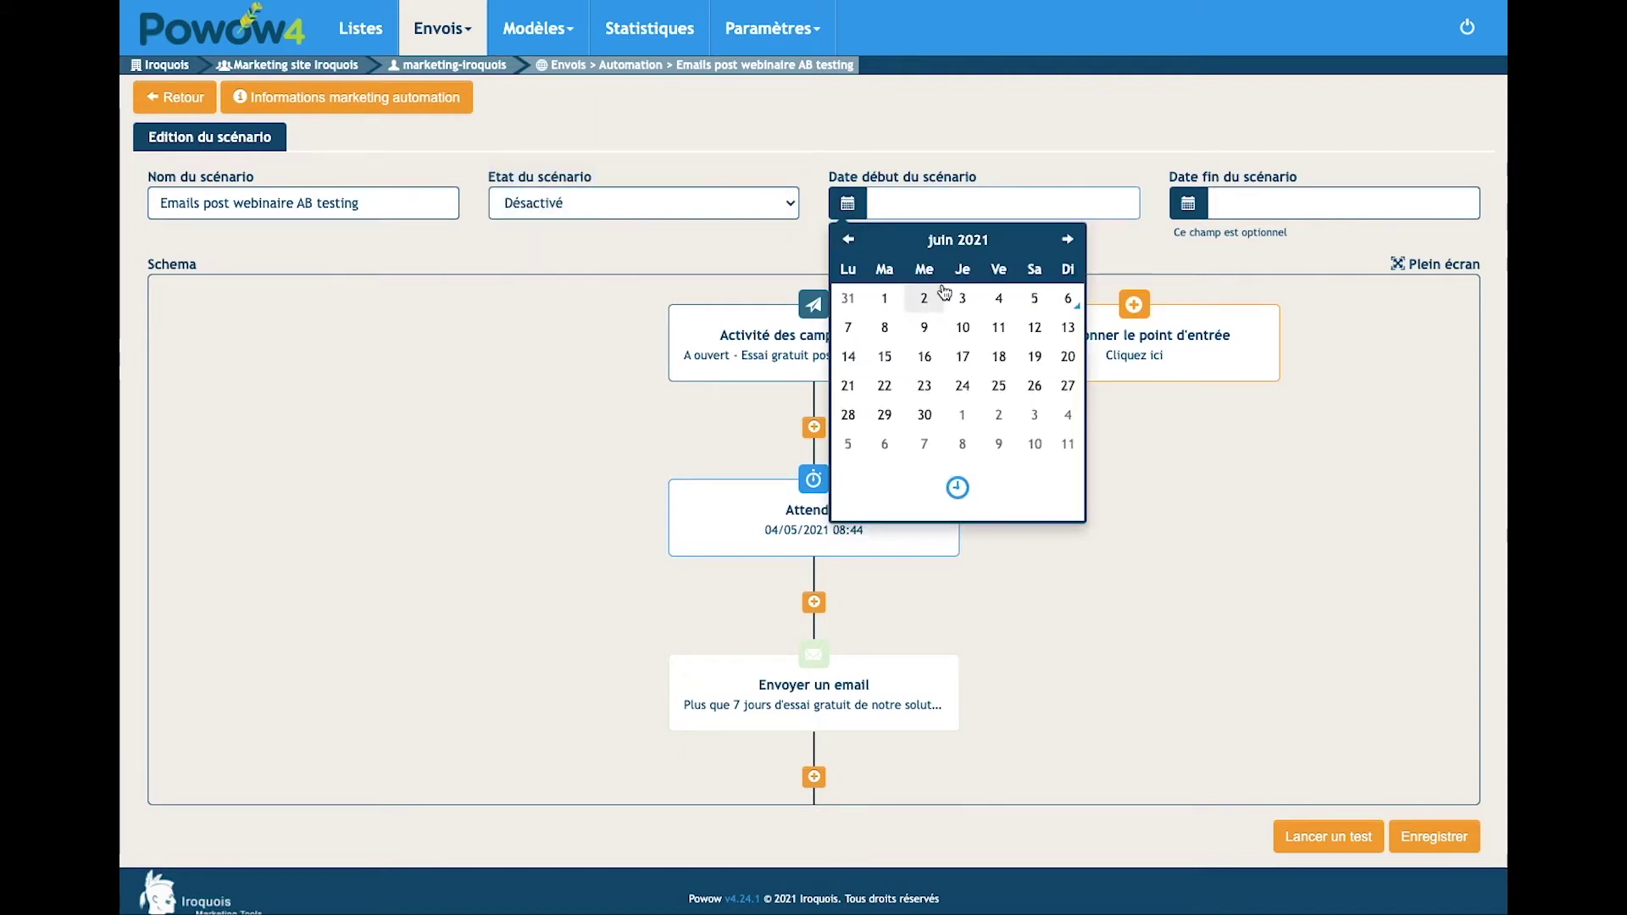
click(1187, 209)
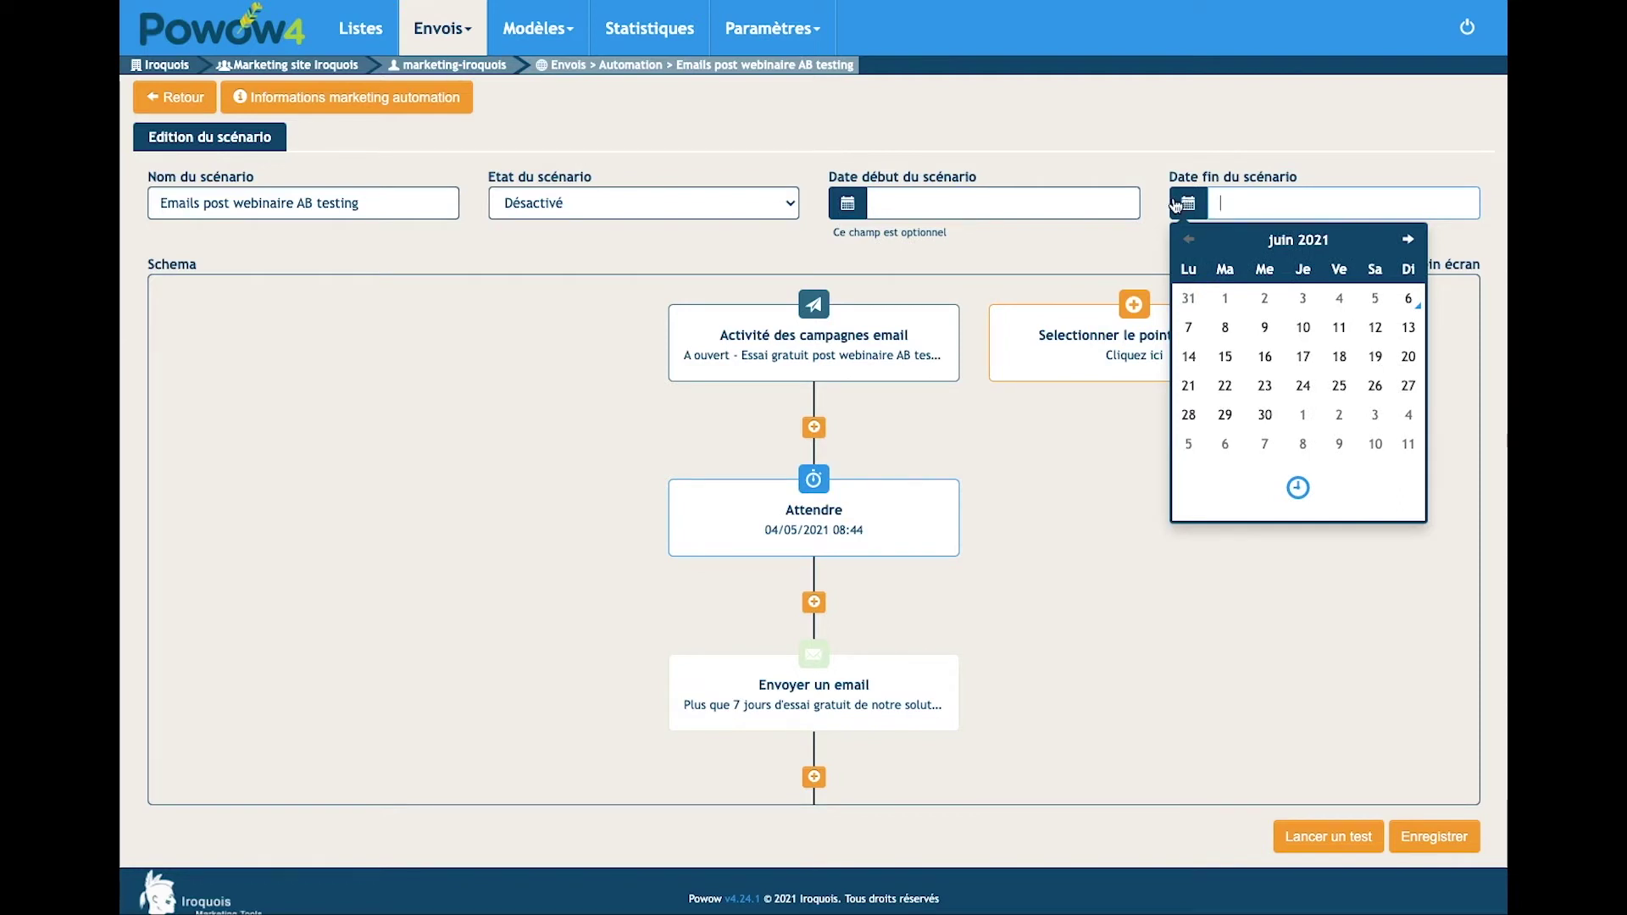
Step: Examine the email, SMS and subscriber entry point types, and the settings of the existing email campaign activity entry point
click(1102, 323)
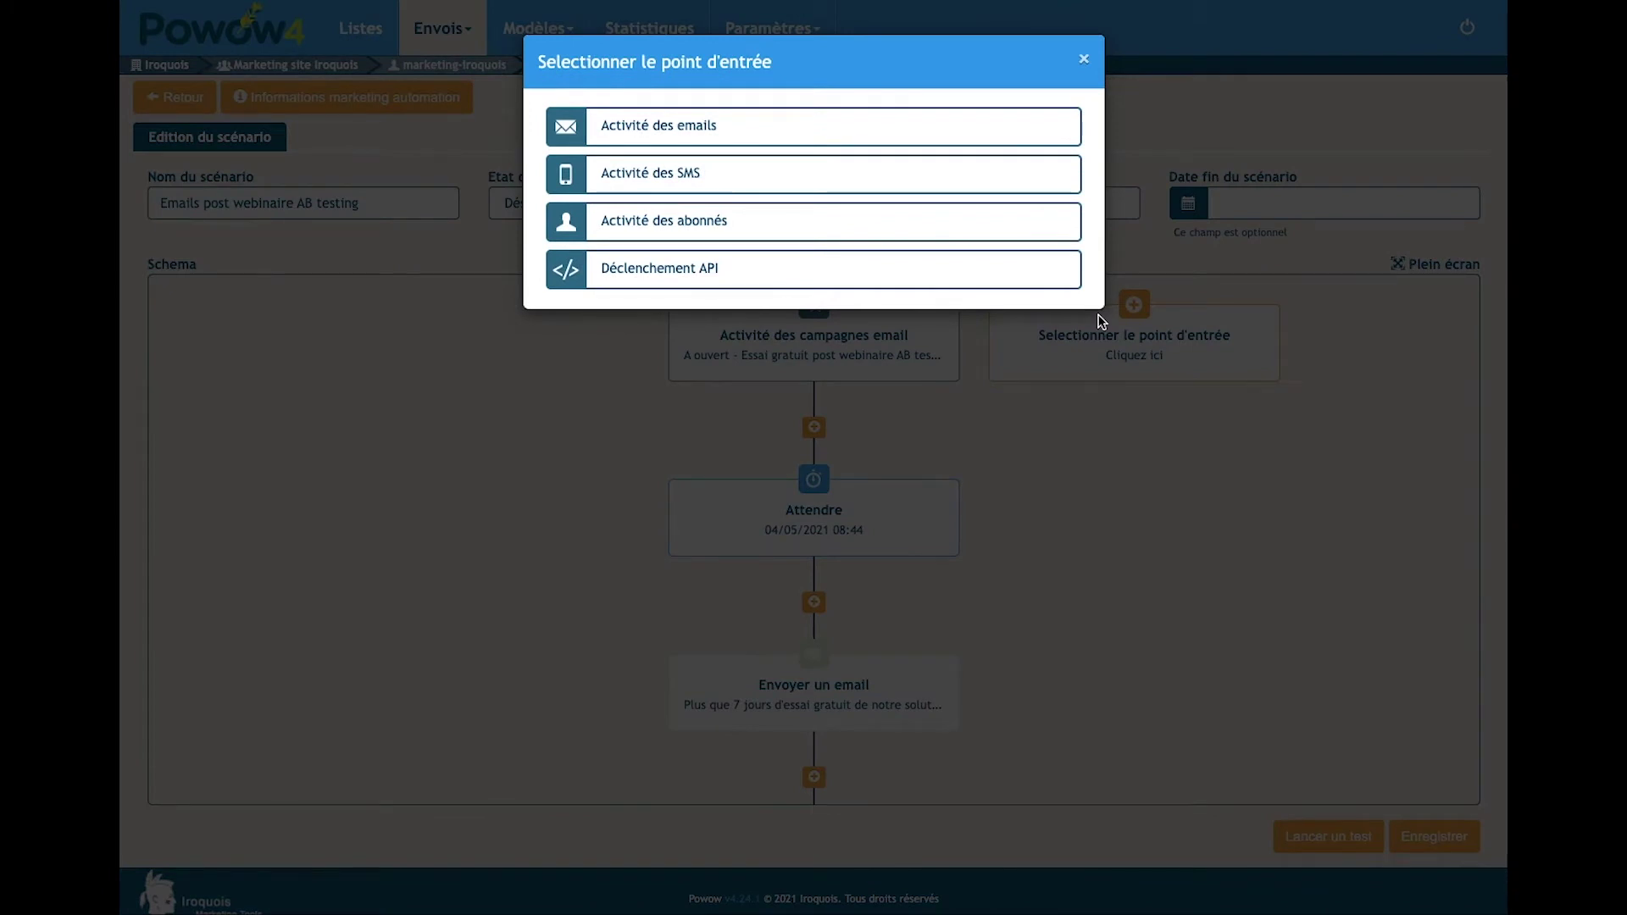
click(928, 136)
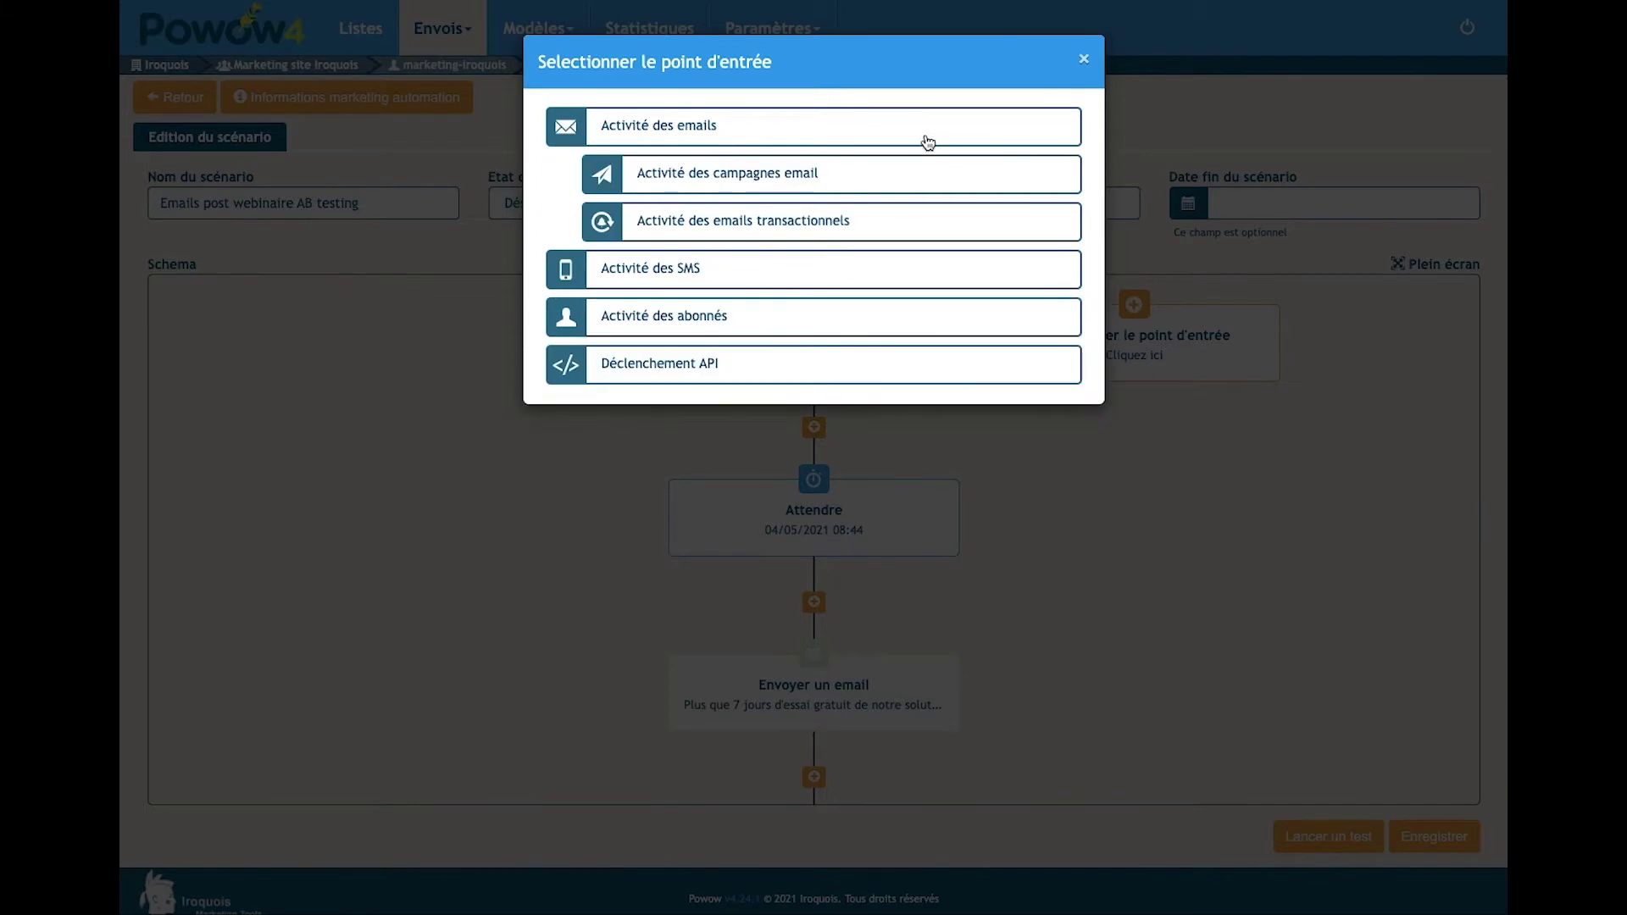
click(902, 269)
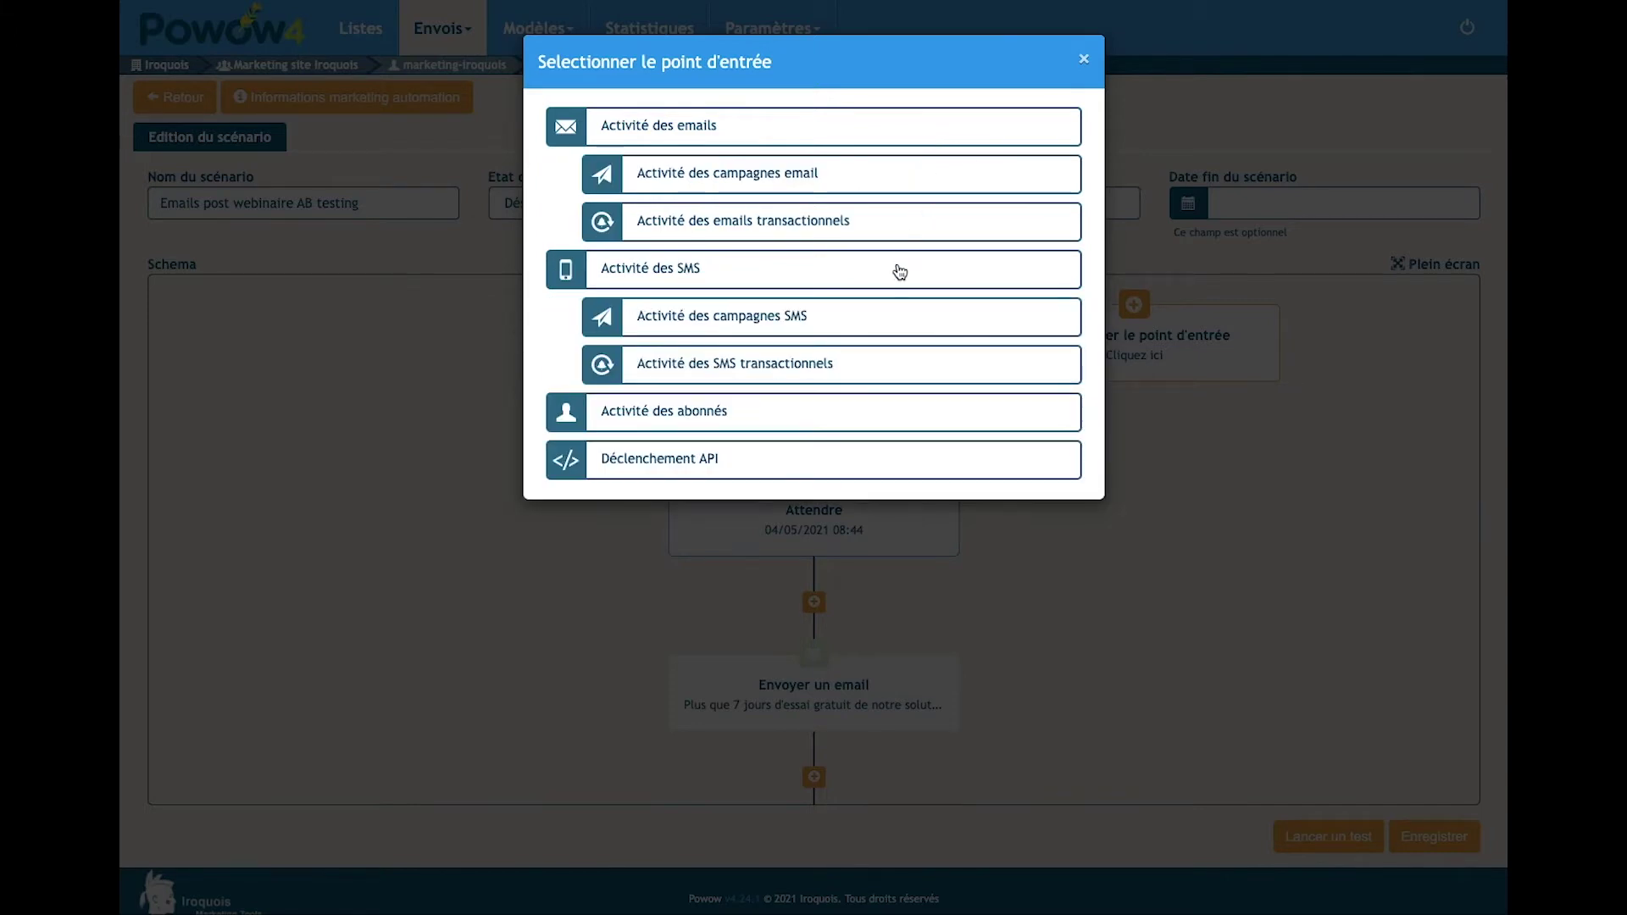
click(891, 412)
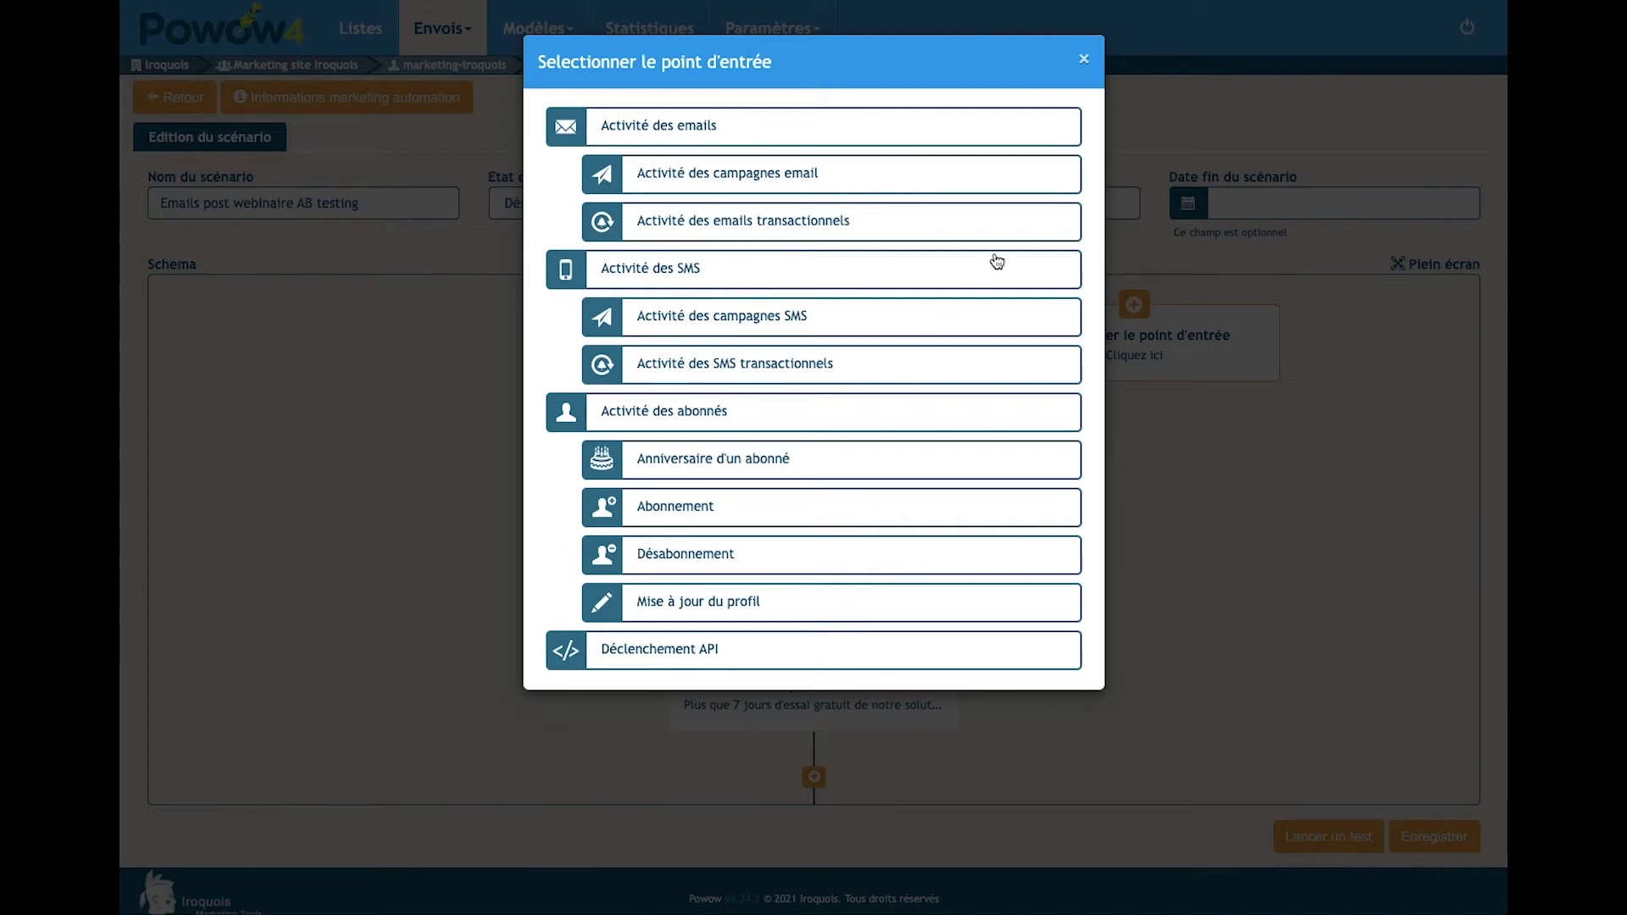
click(1085, 62)
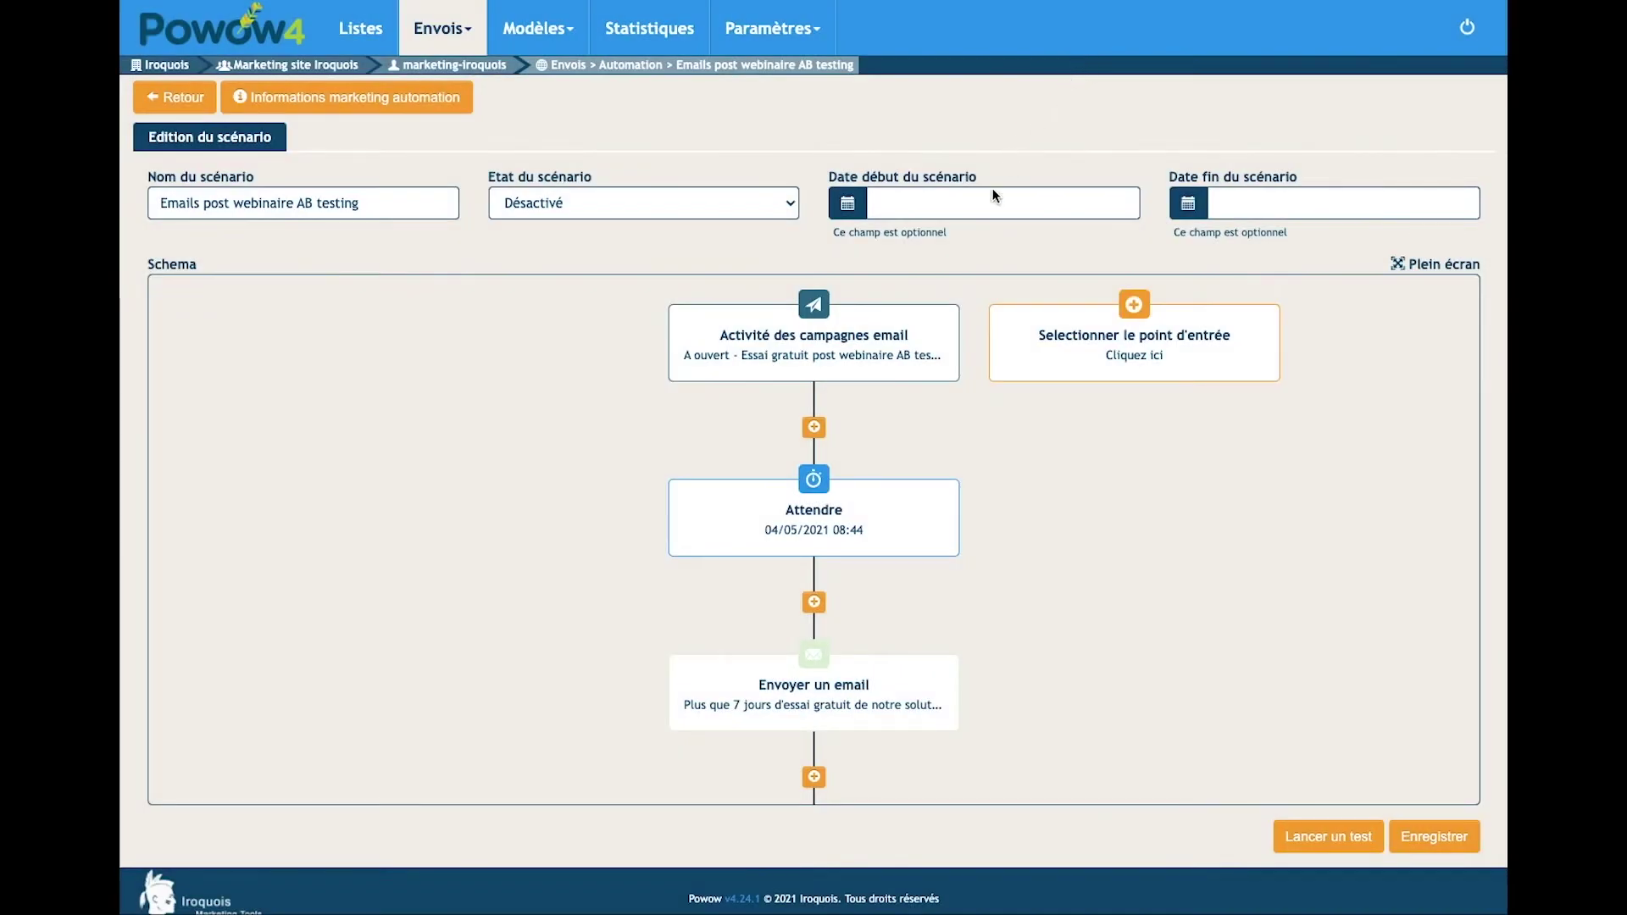
click(862, 338)
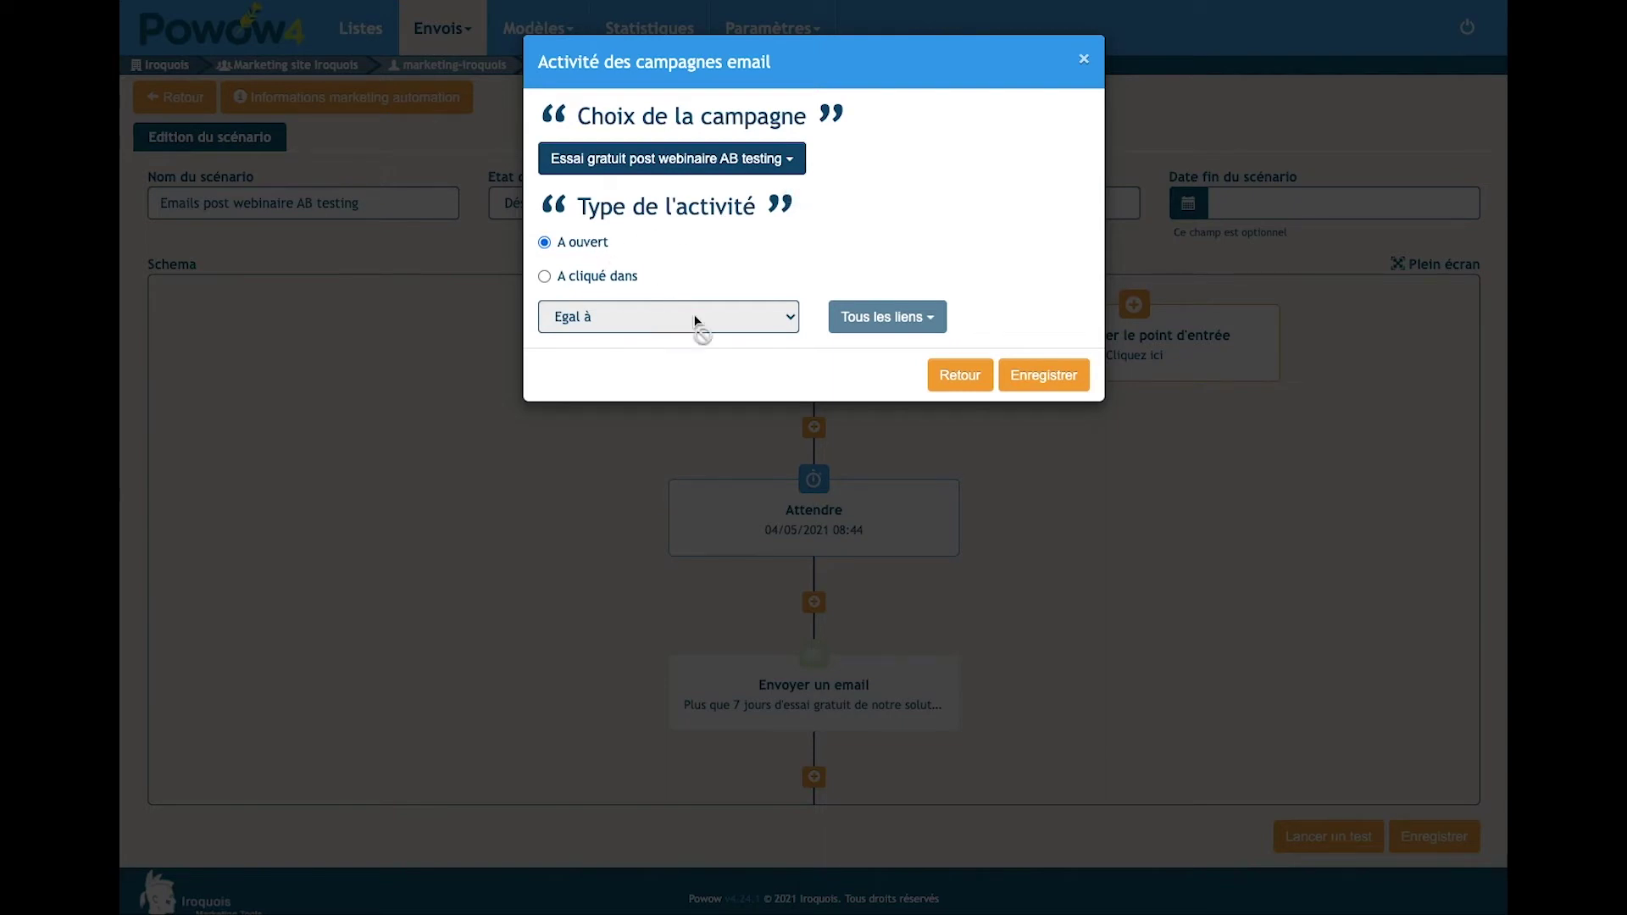
click(968, 381)
Step: Examine the actions and conditions that can be inserted between the entry point and the first wait block
click(815, 427)
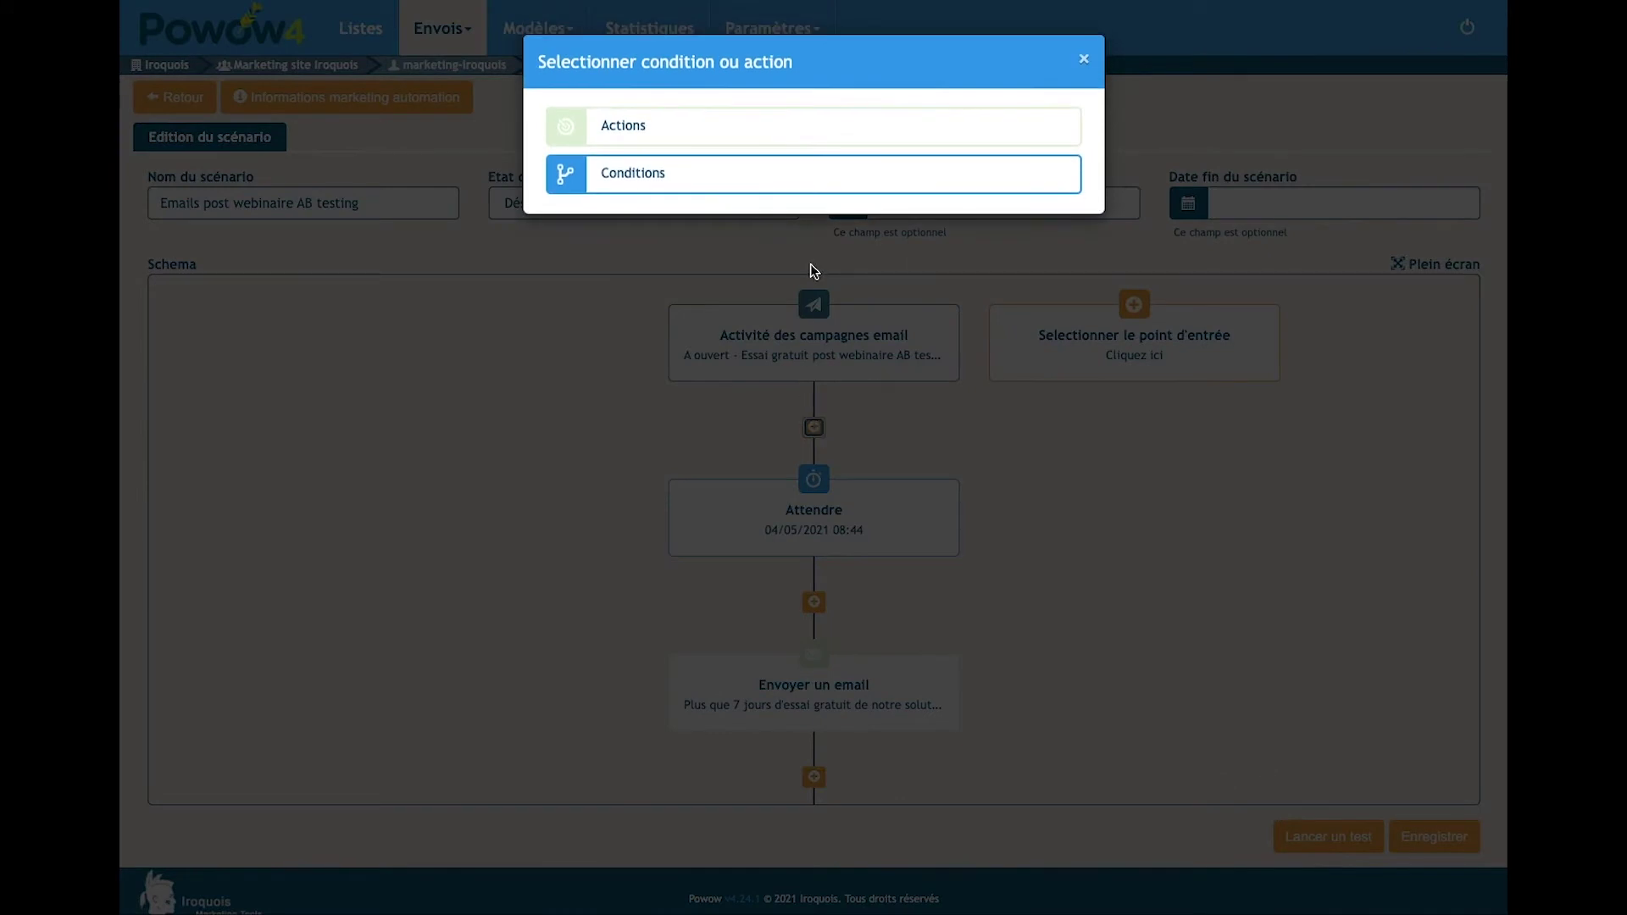
click(577, 129)
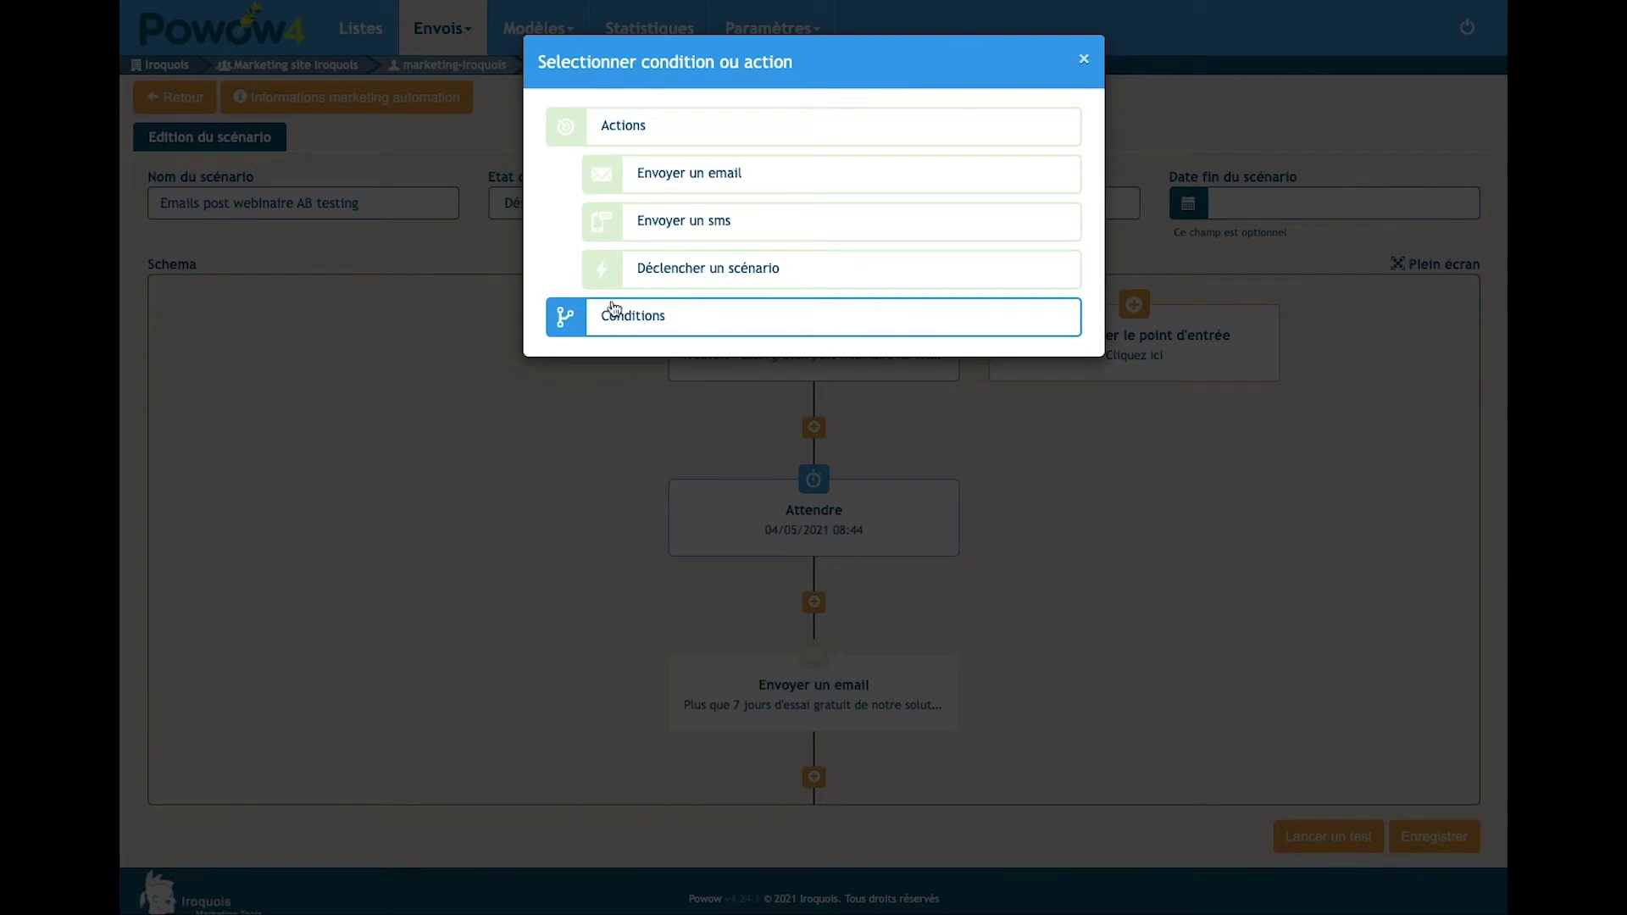
click(570, 318)
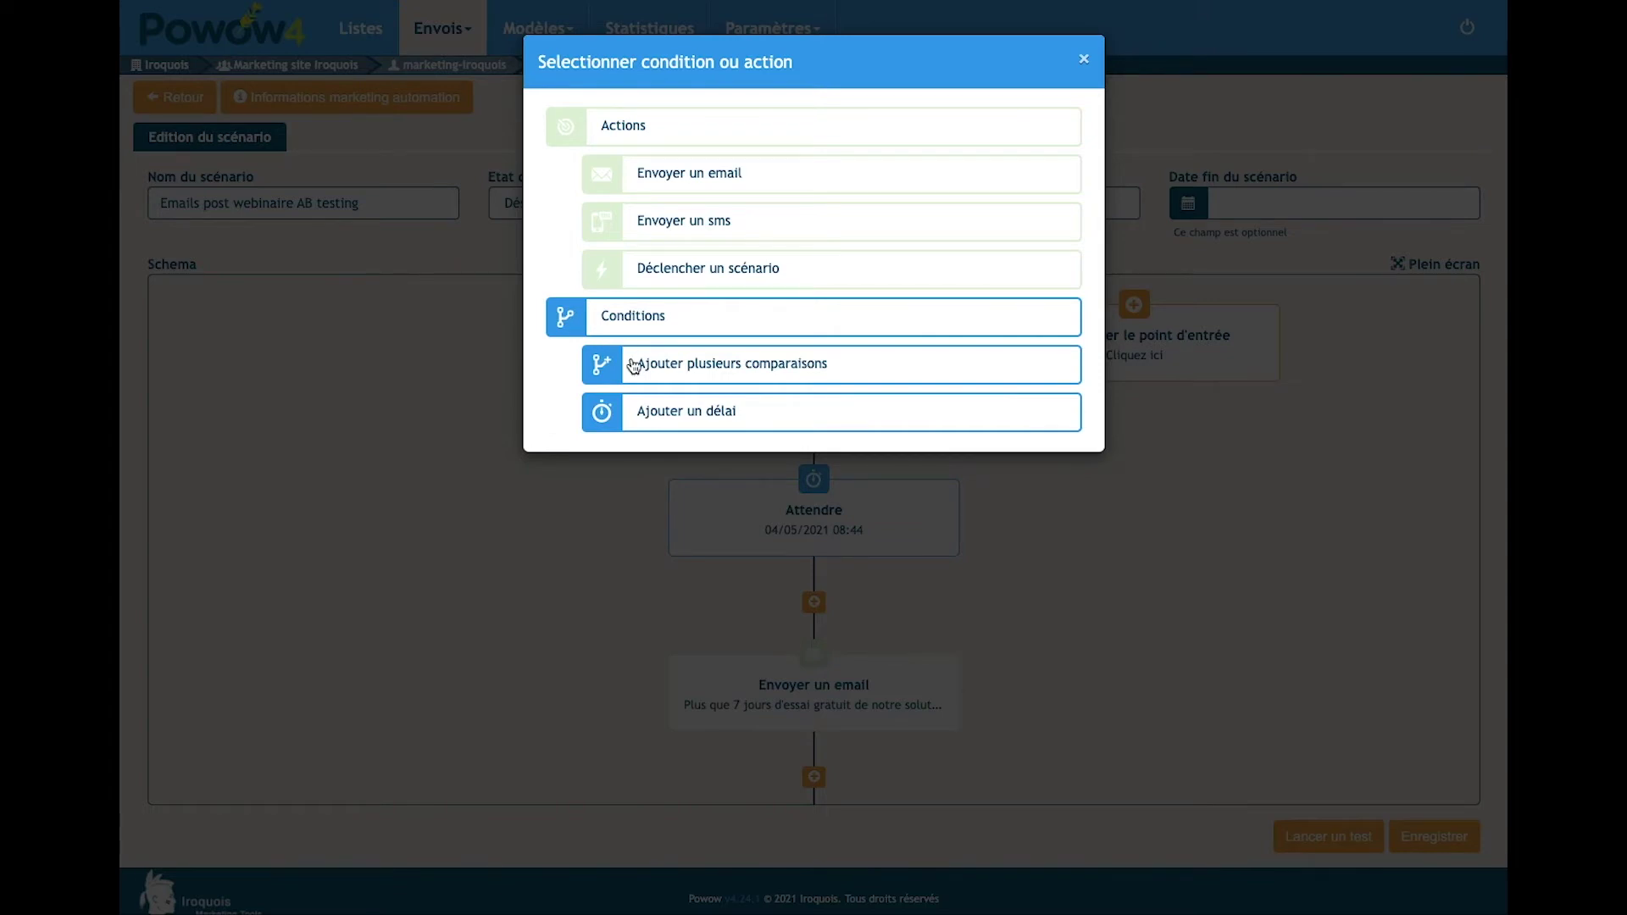
click(625, 415)
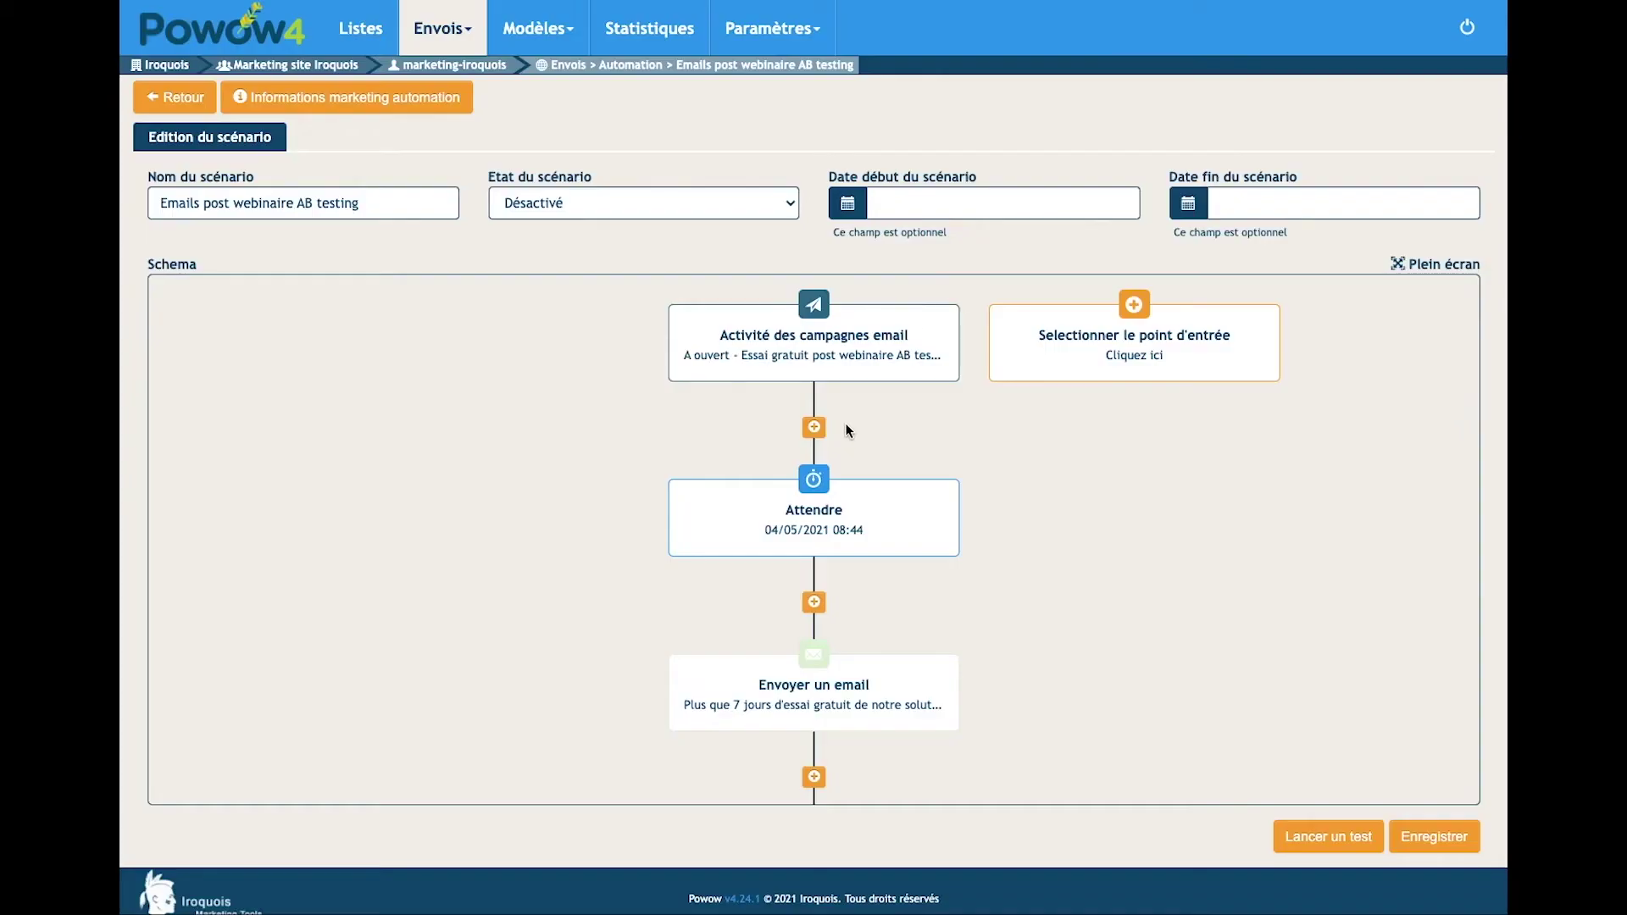
Step: Inspect the delay settings of the first wait block, including its fixed date option
click(812, 485)
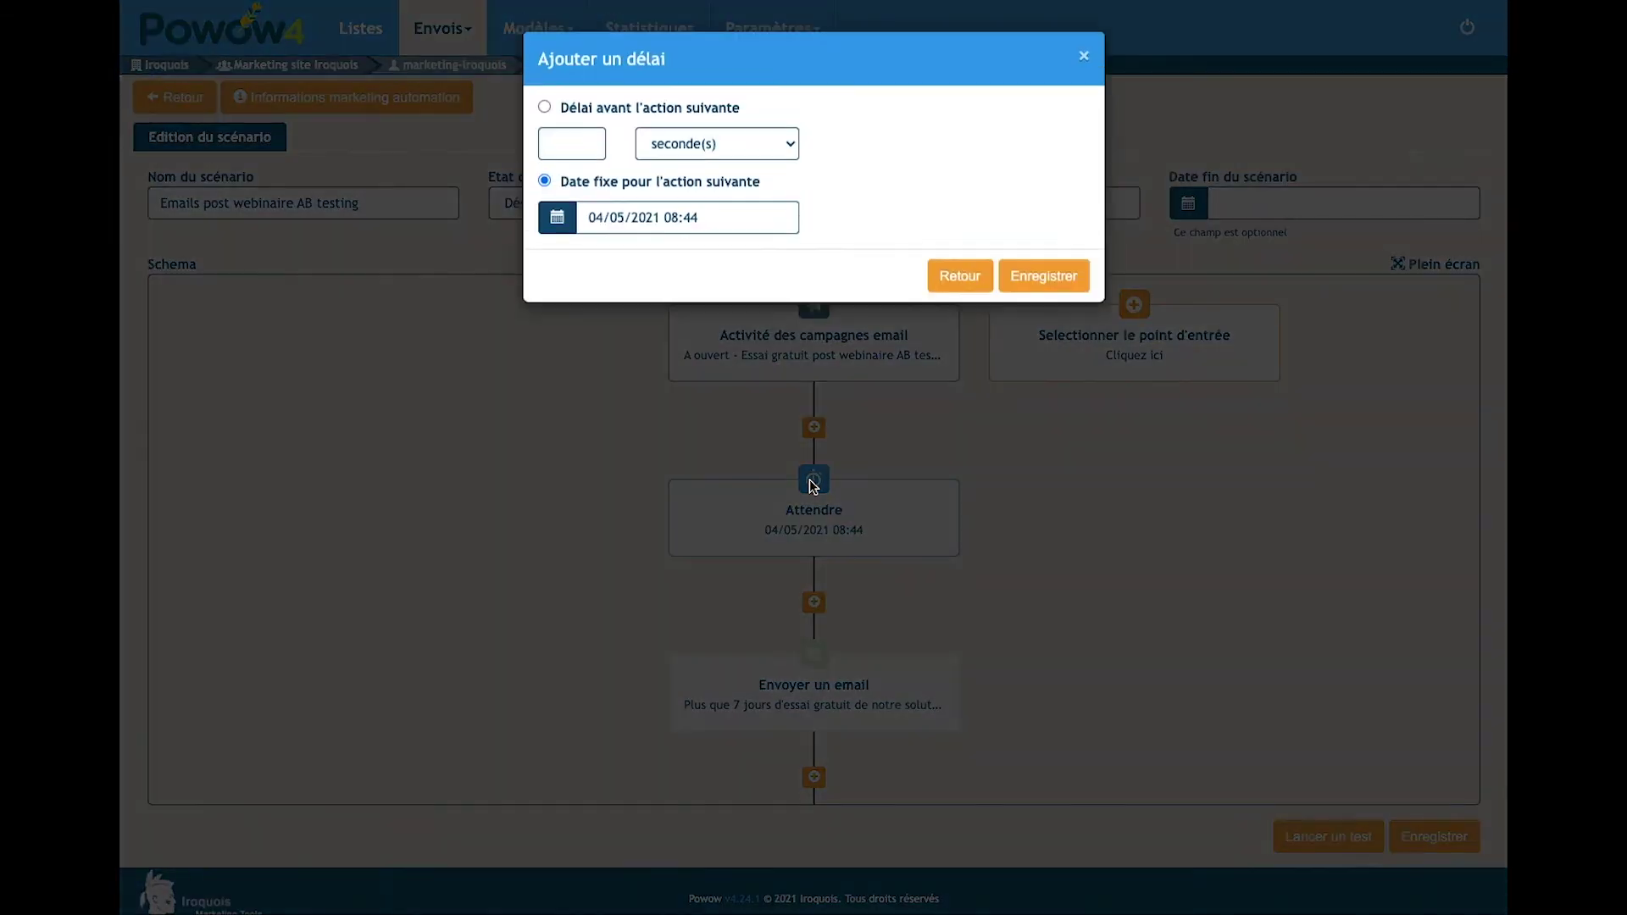
click(656, 222)
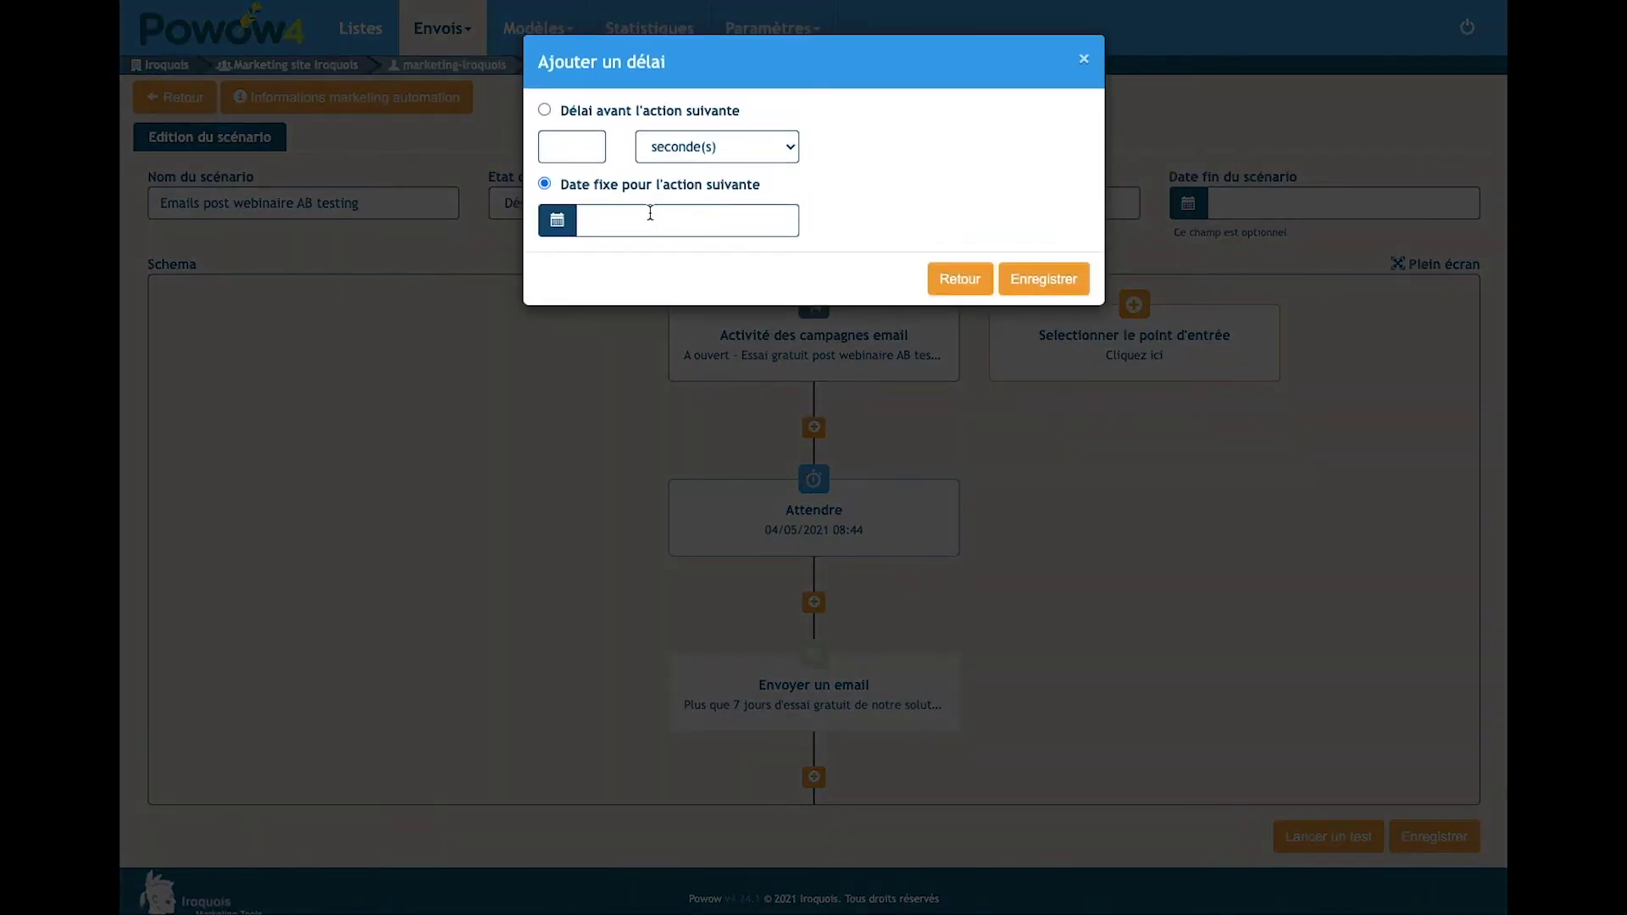
click(632, 366)
Step: Examine the actions that can be inserted between the first wait block and the first email block
scroll(632, 366, down, 3)
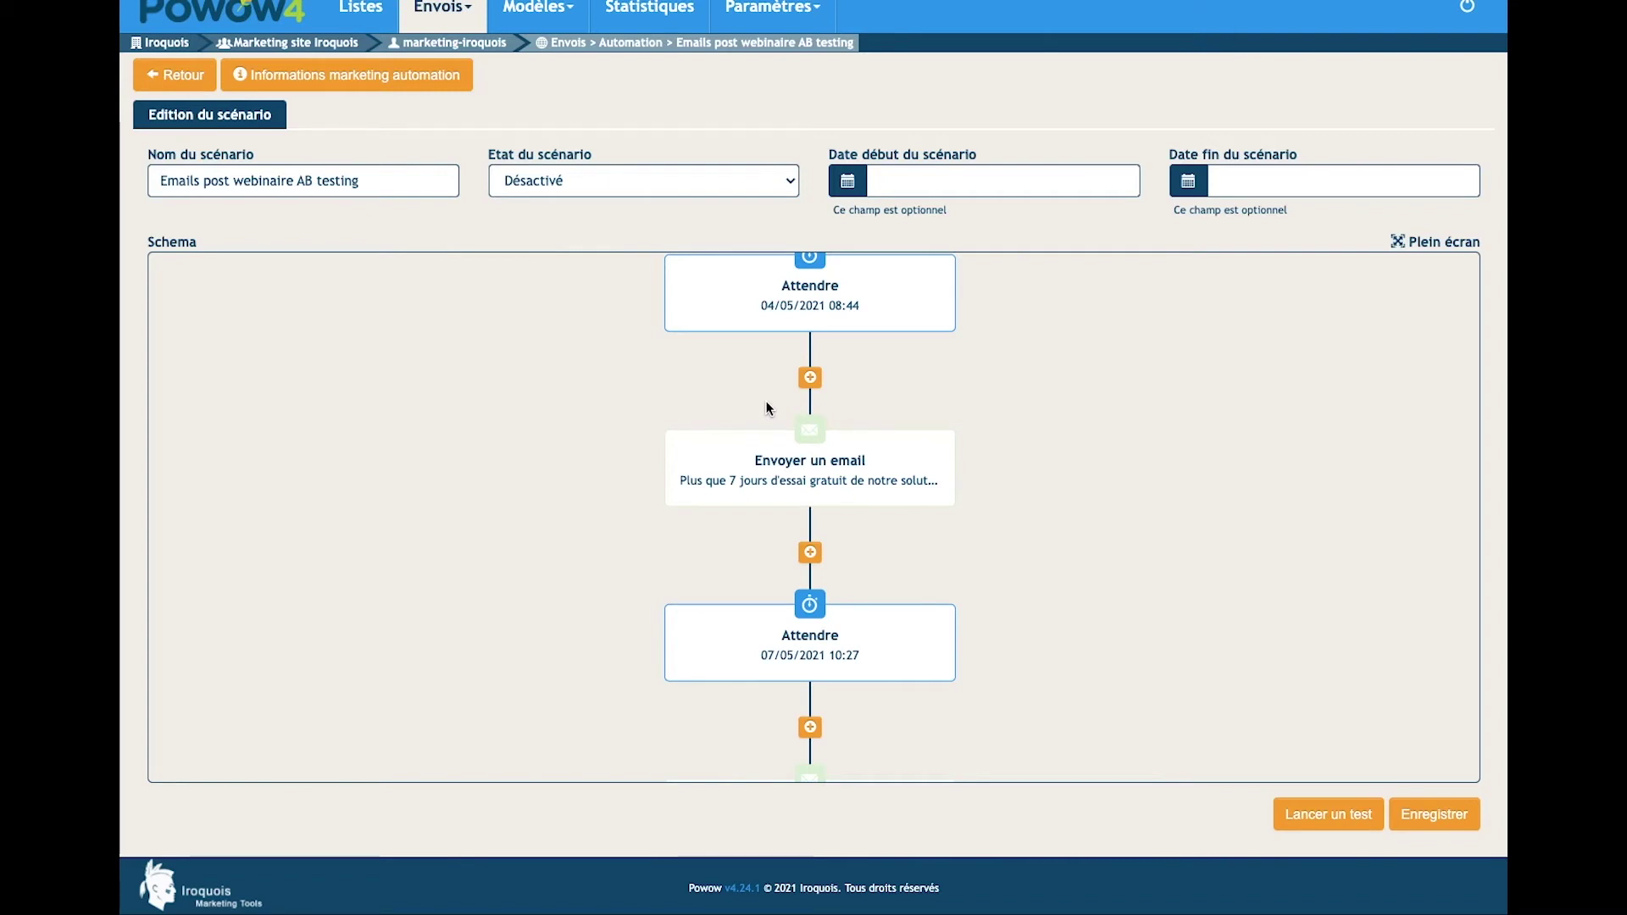
click(813, 379)
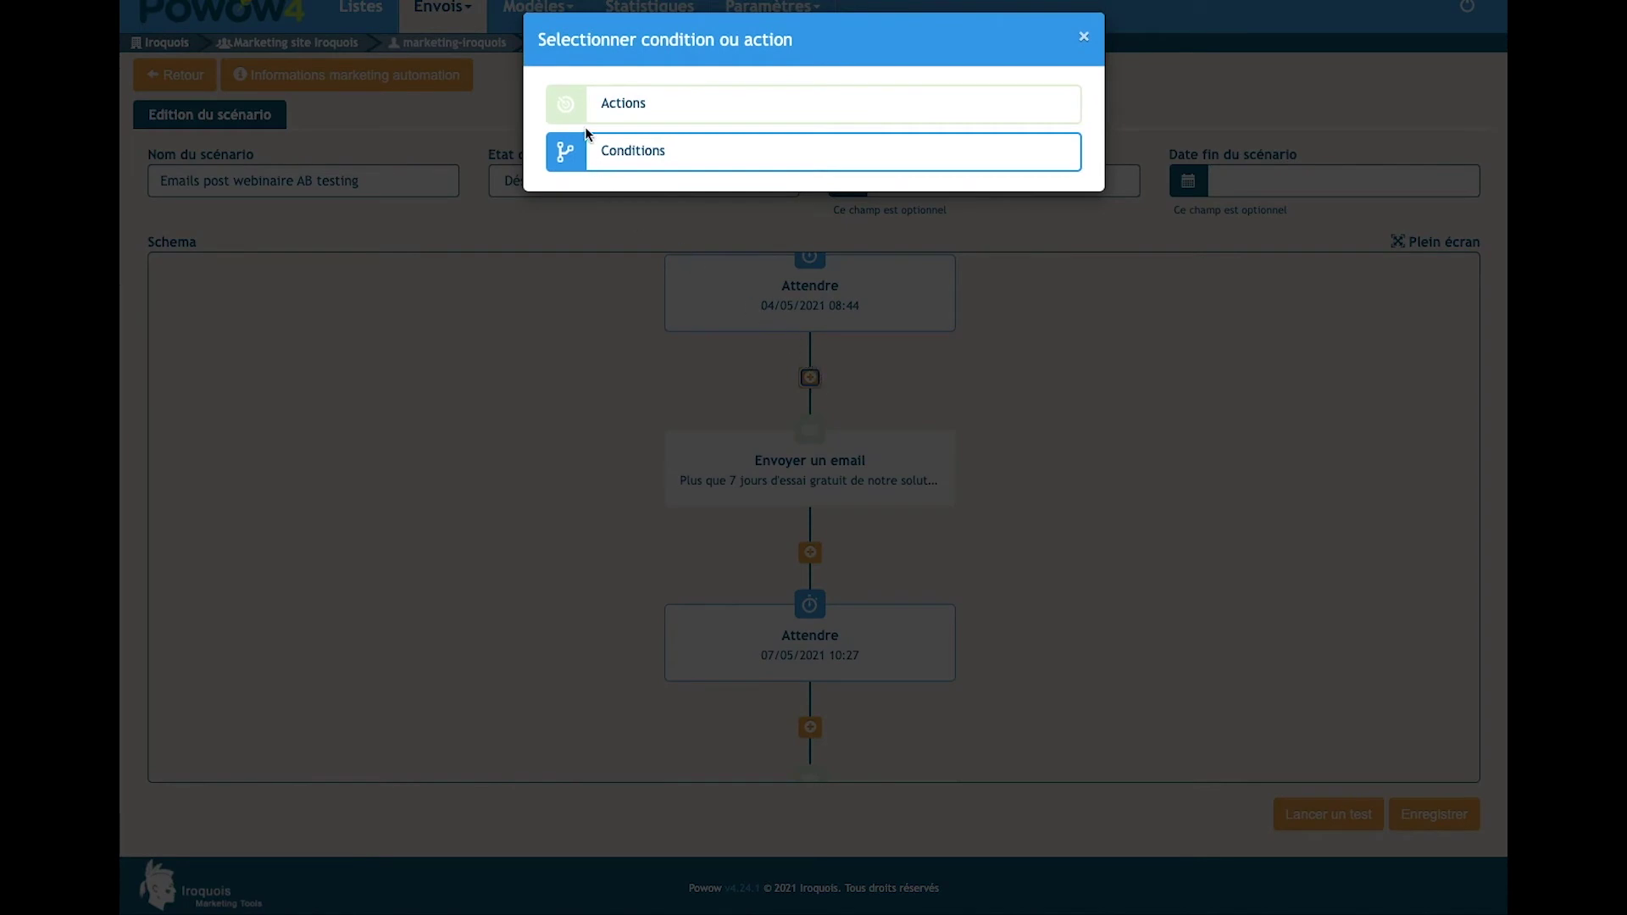
click(564, 112)
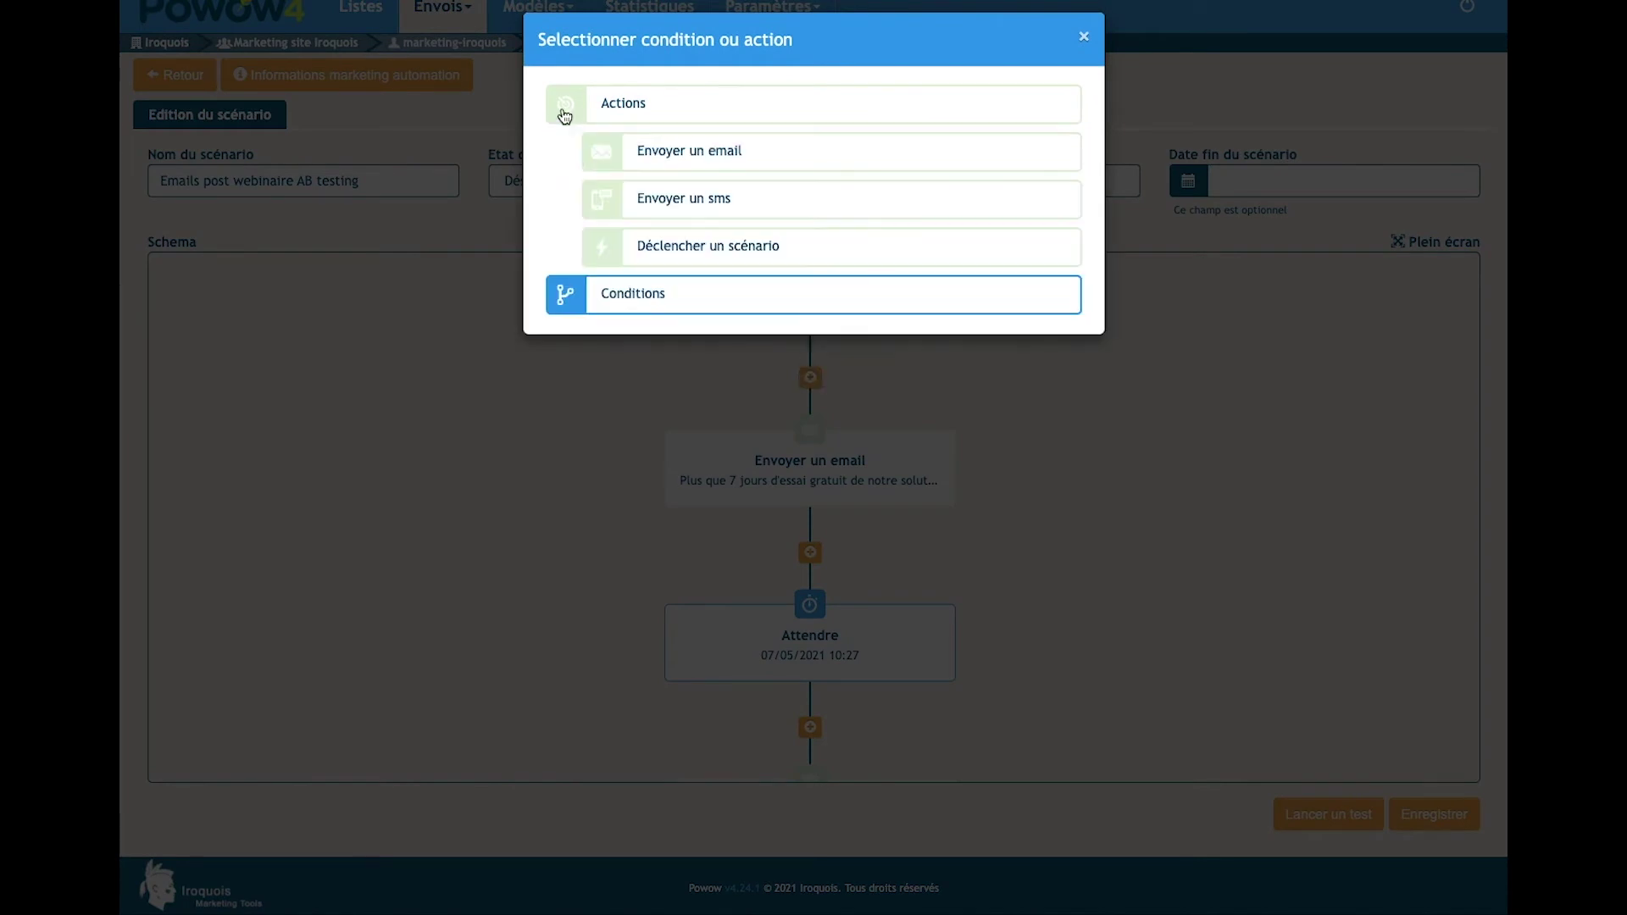
click(636, 157)
Step: Inspect the first email block and its list of selectable transactional emails, keeping the current choice
click(822, 461)
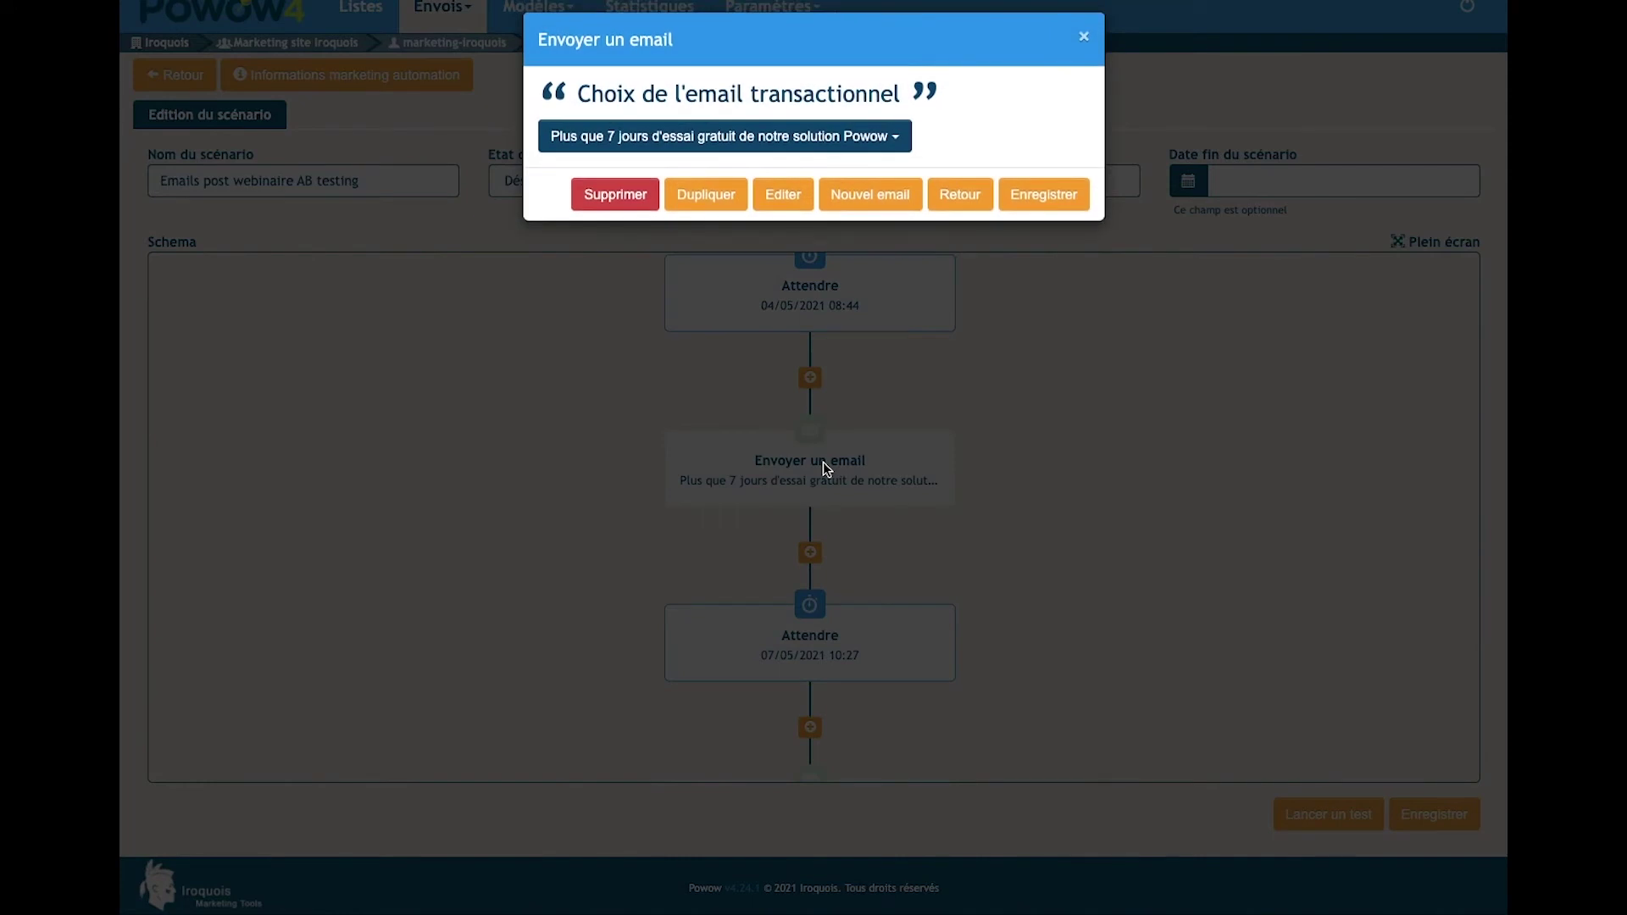
click(895, 137)
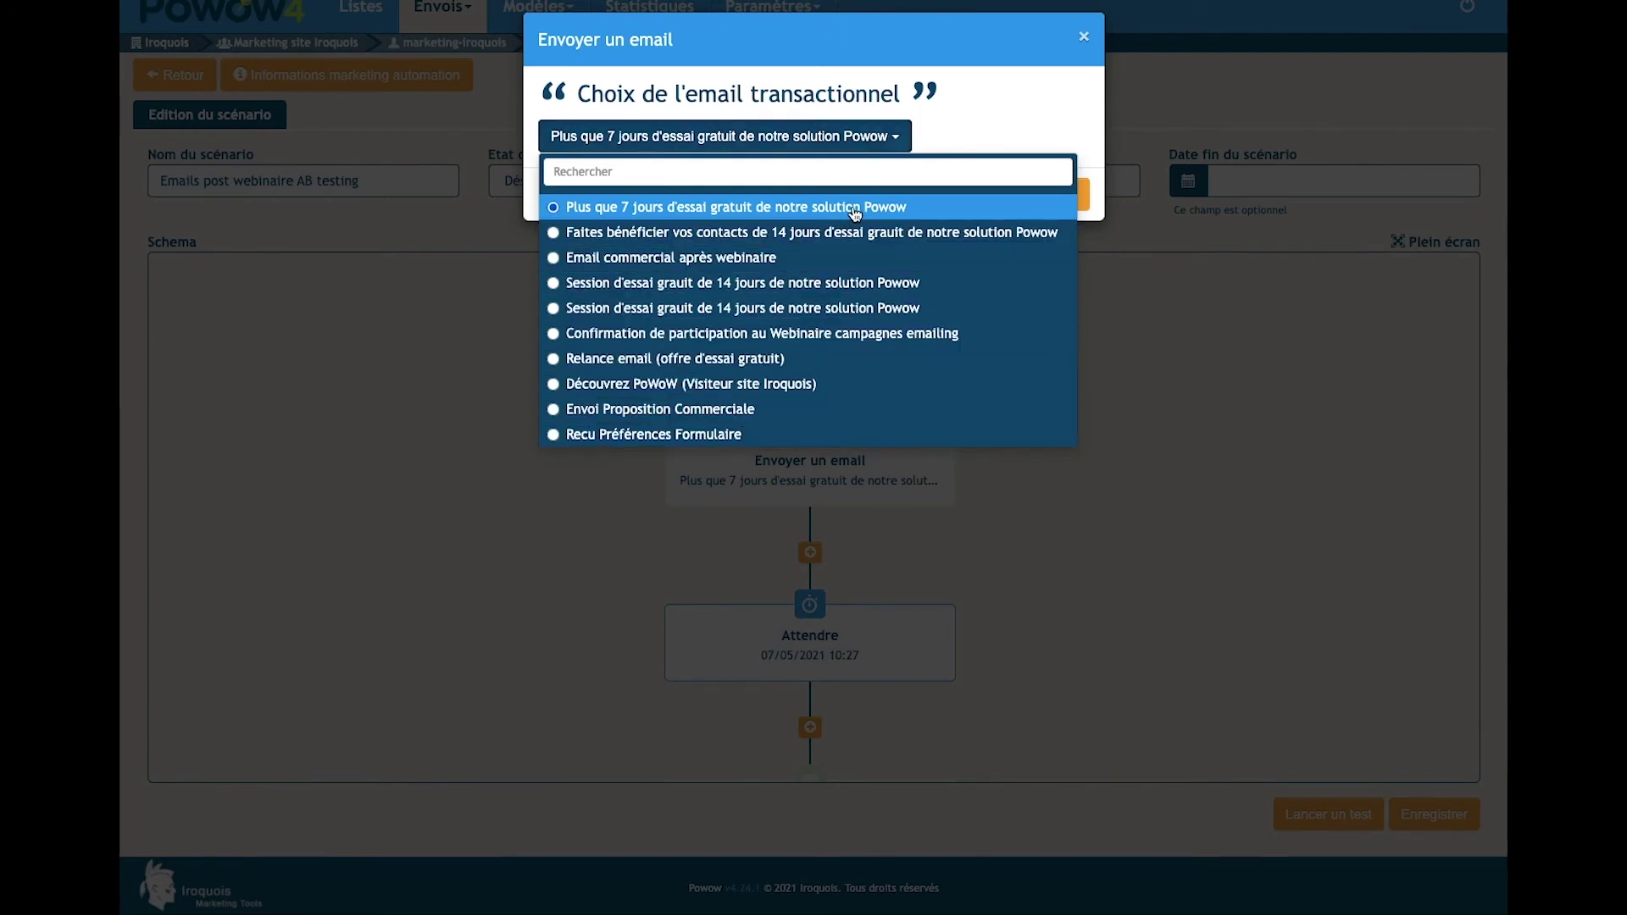
click(946, 136)
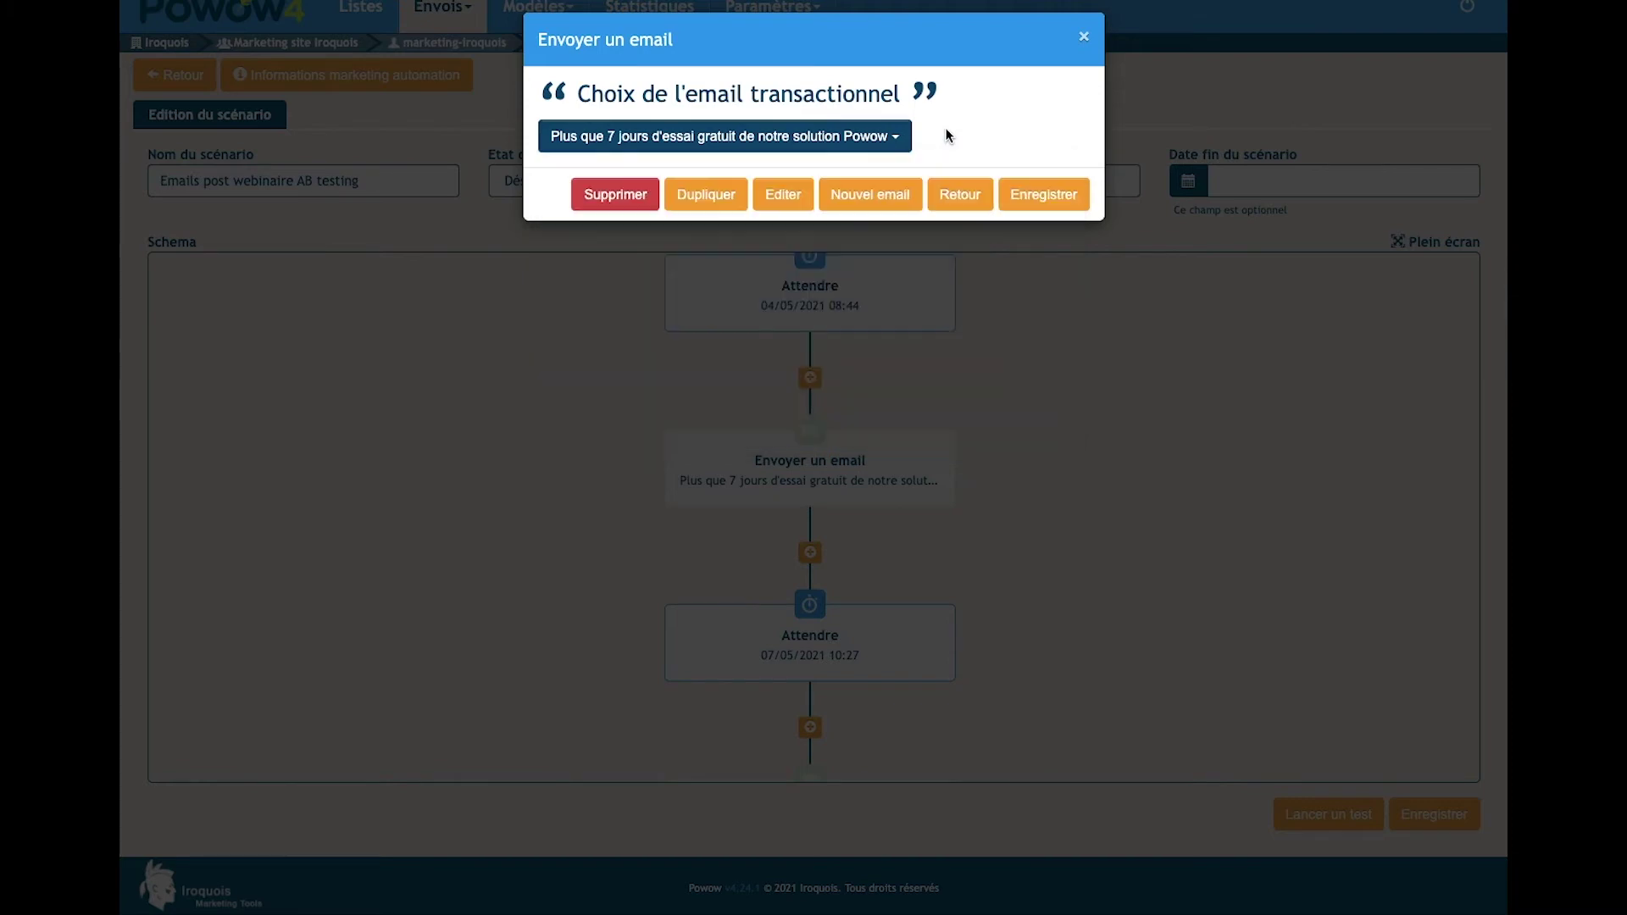
Step: Review the parameters, content, proof, rendering and spam test of the email "Plus que 7 jours d'essai gratuit de notre solution Powow"
click(771, 197)
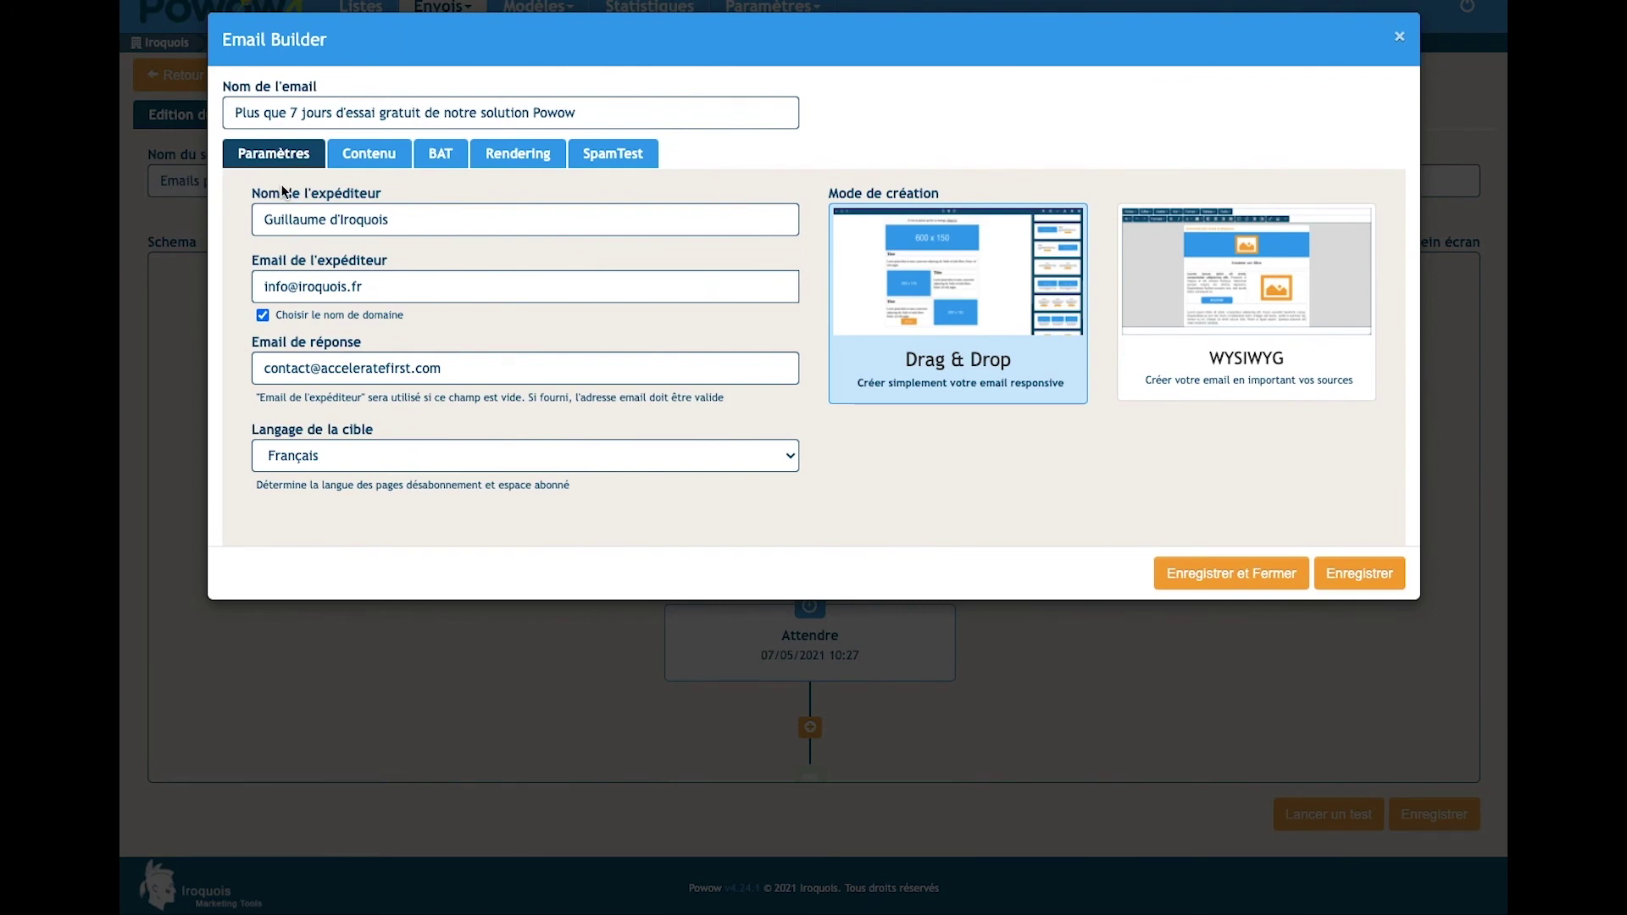
click(366, 153)
scroll(403, 464, down, 5)
click(430, 159)
click(580, 276)
click(510, 157)
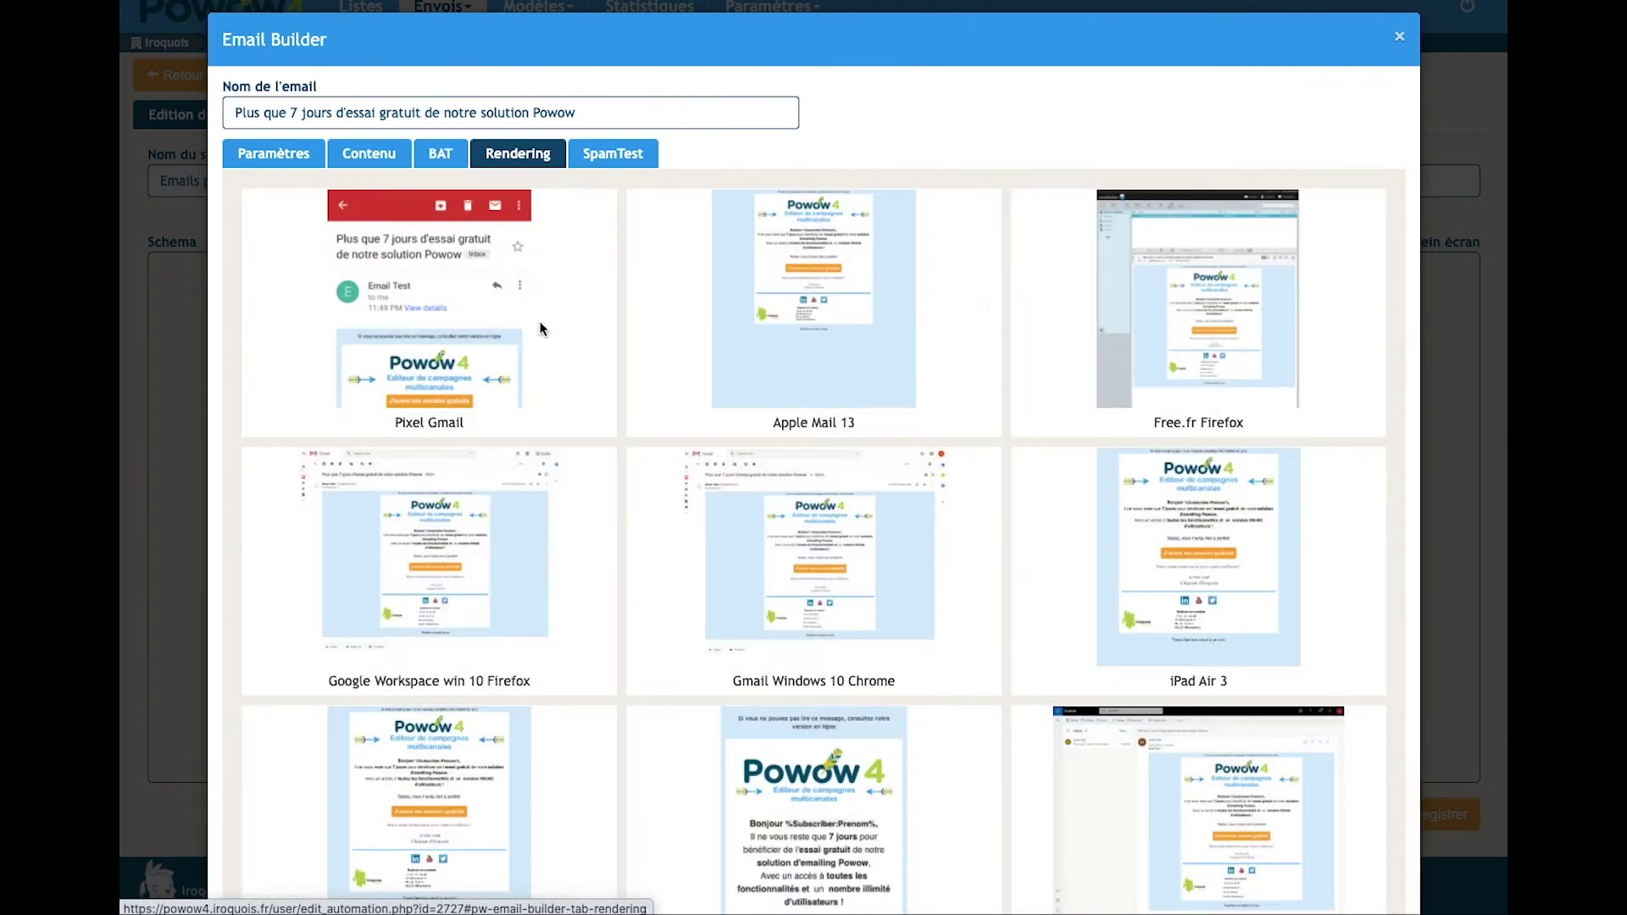
click(612, 153)
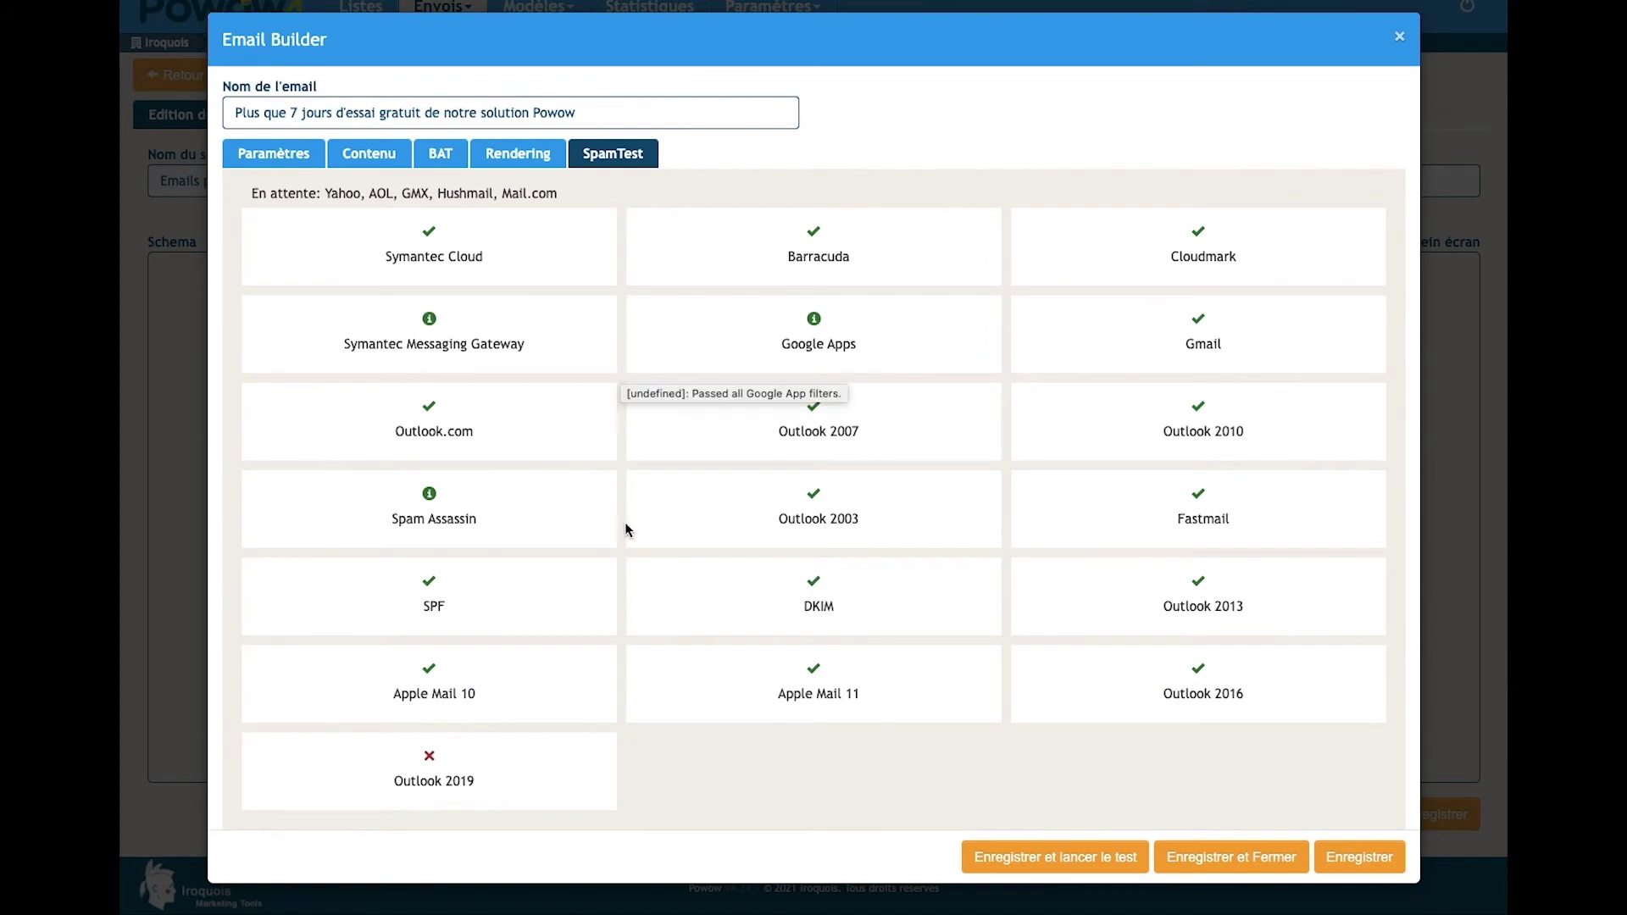
key(Escape)
Step: Examine the conditions that can be inserted between the first email block and the second wait block
drag(597, 438, 611, 375)
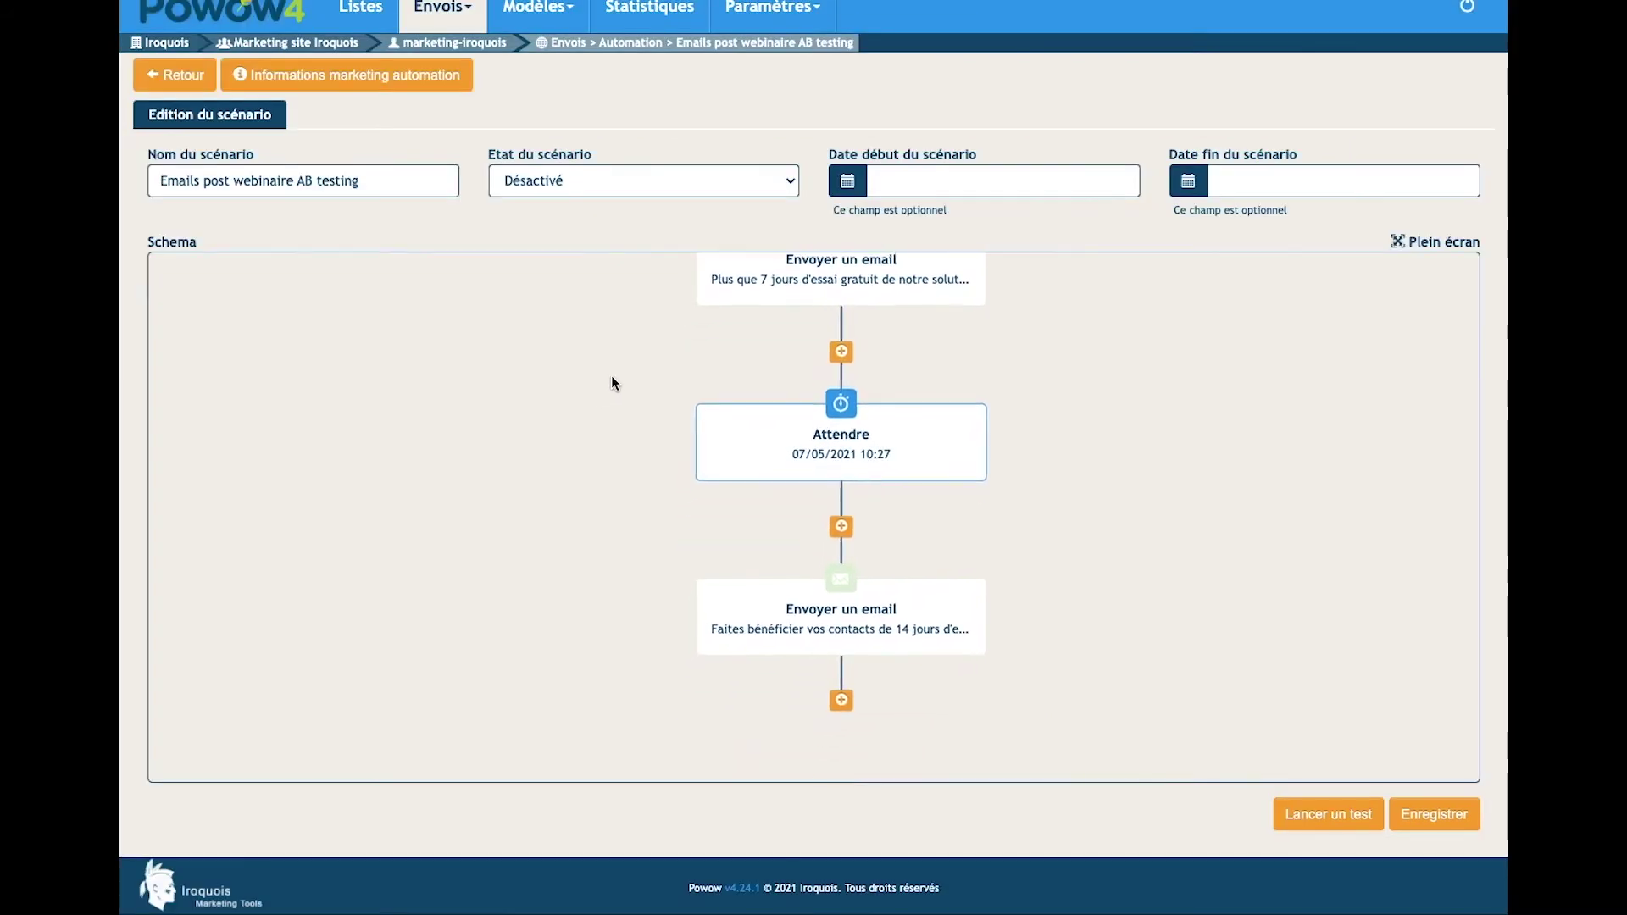
click(843, 348)
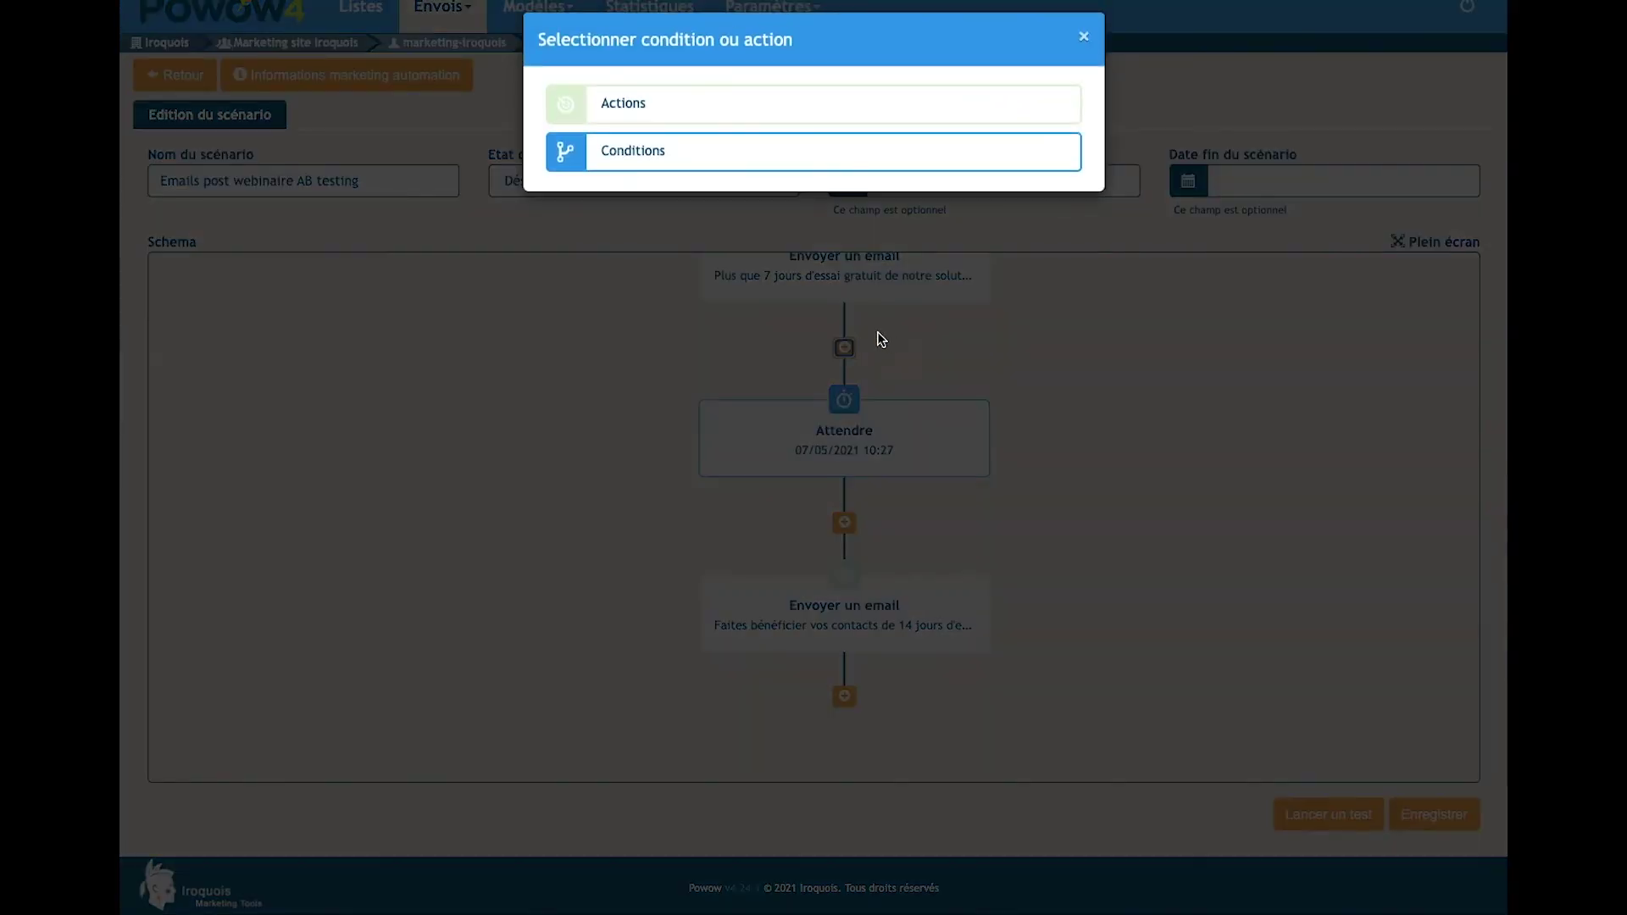
click(574, 158)
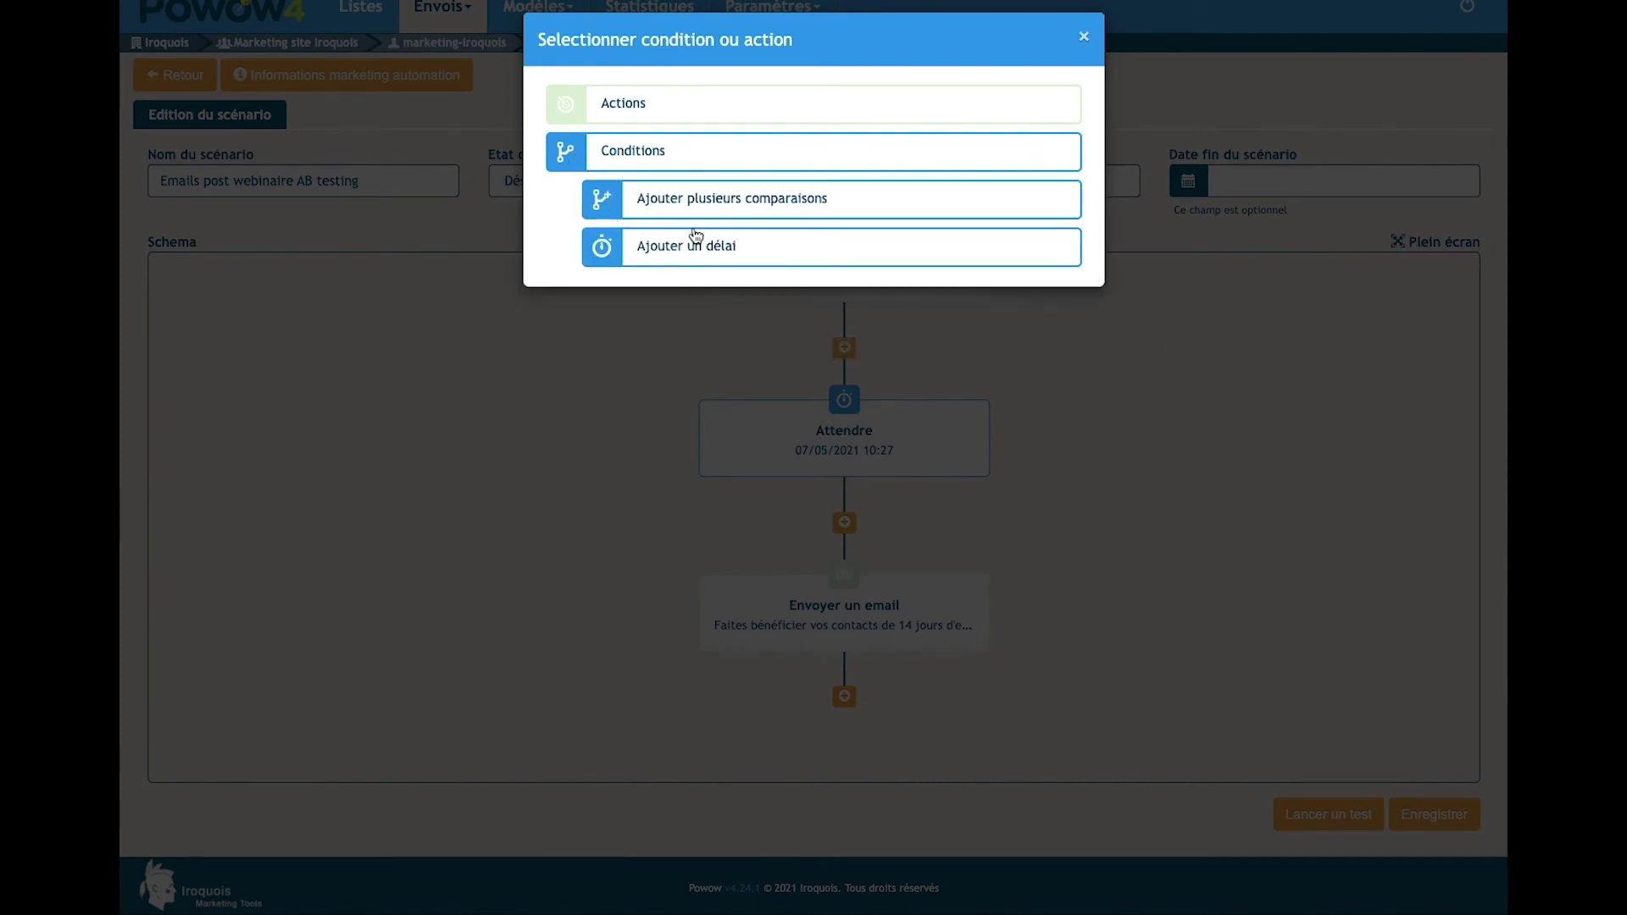
click(1084, 36)
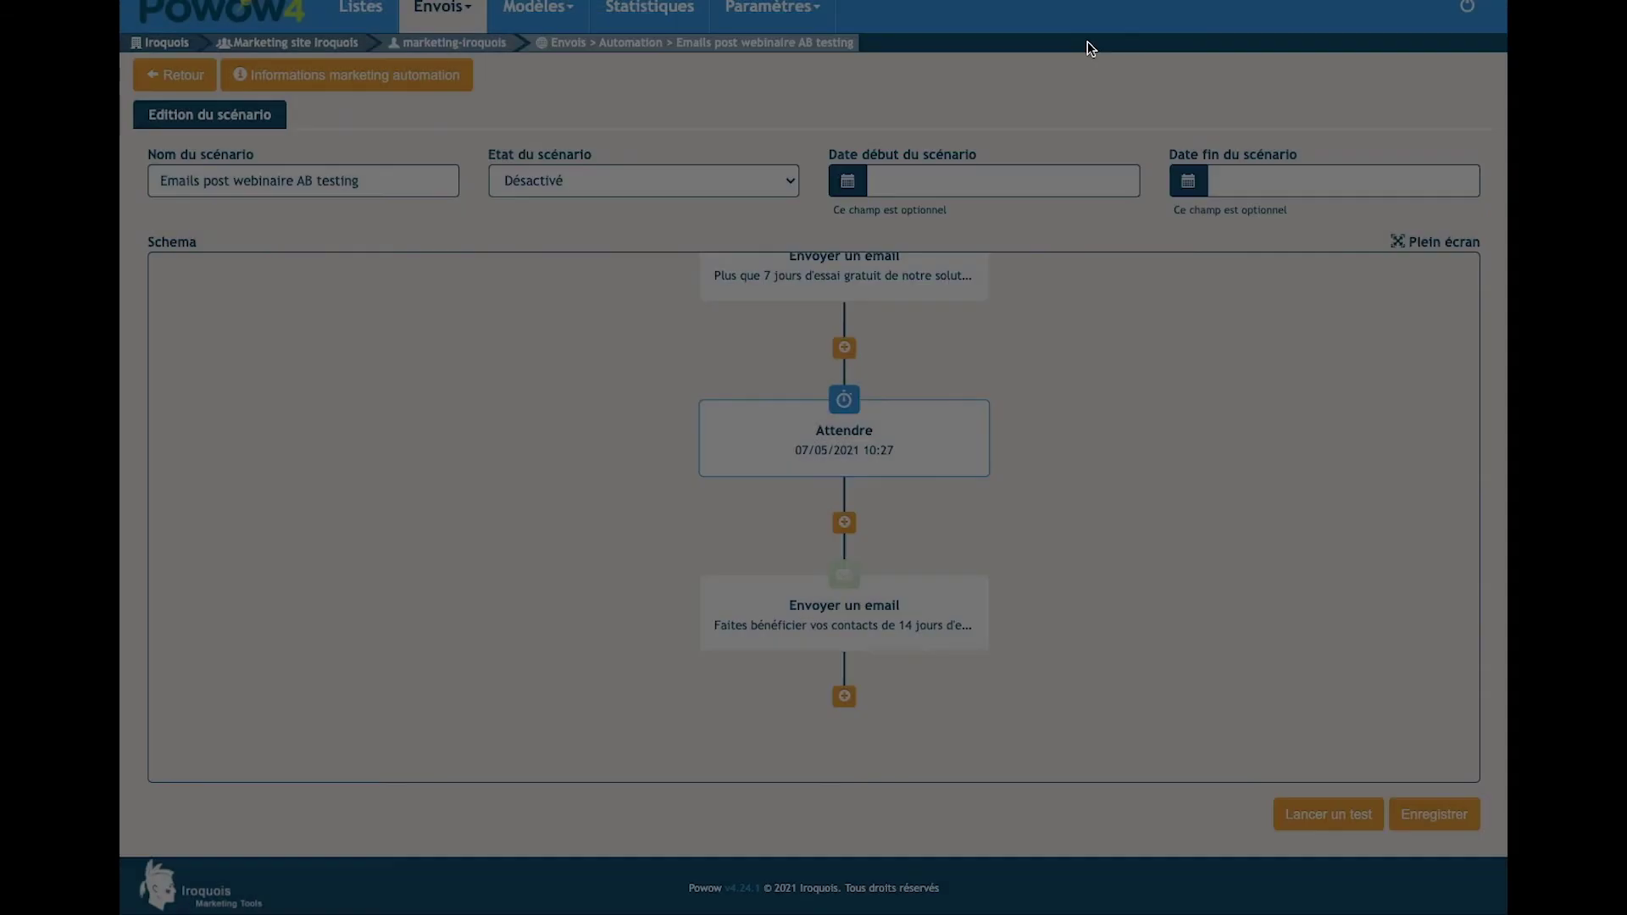
Step: Inspect the delay settings of the second wait block, leave them unsaved, and check the final email block
mouse_move(817, 478)
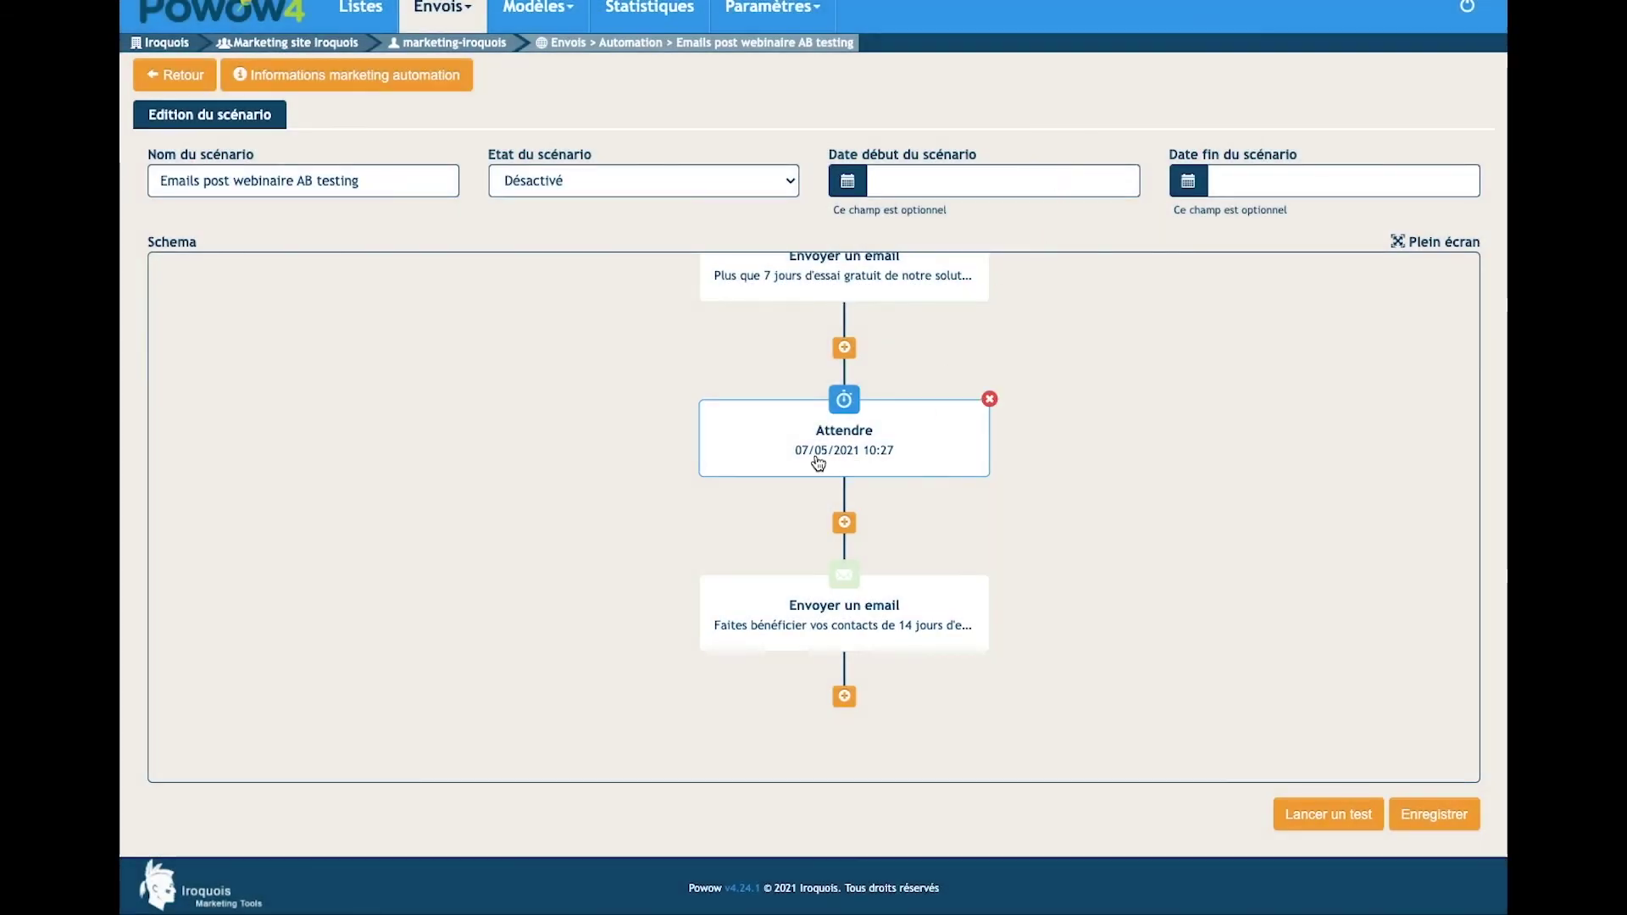
click(815, 454)
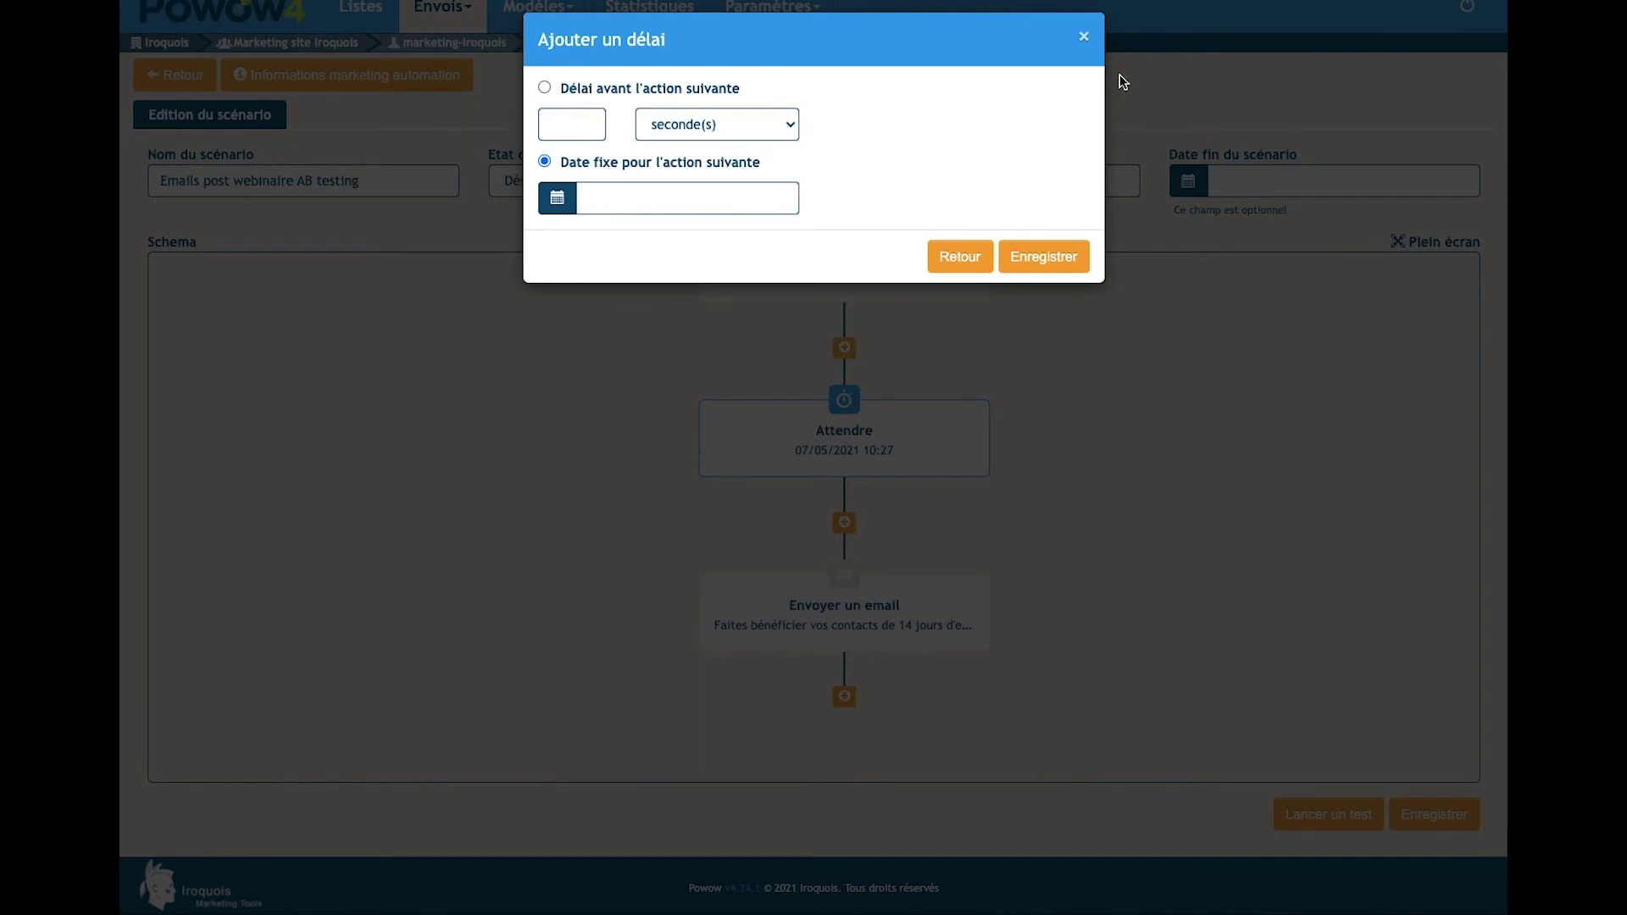
click(1083, 39)
mouse_move(963, 421)
mouse_move(879, 588)
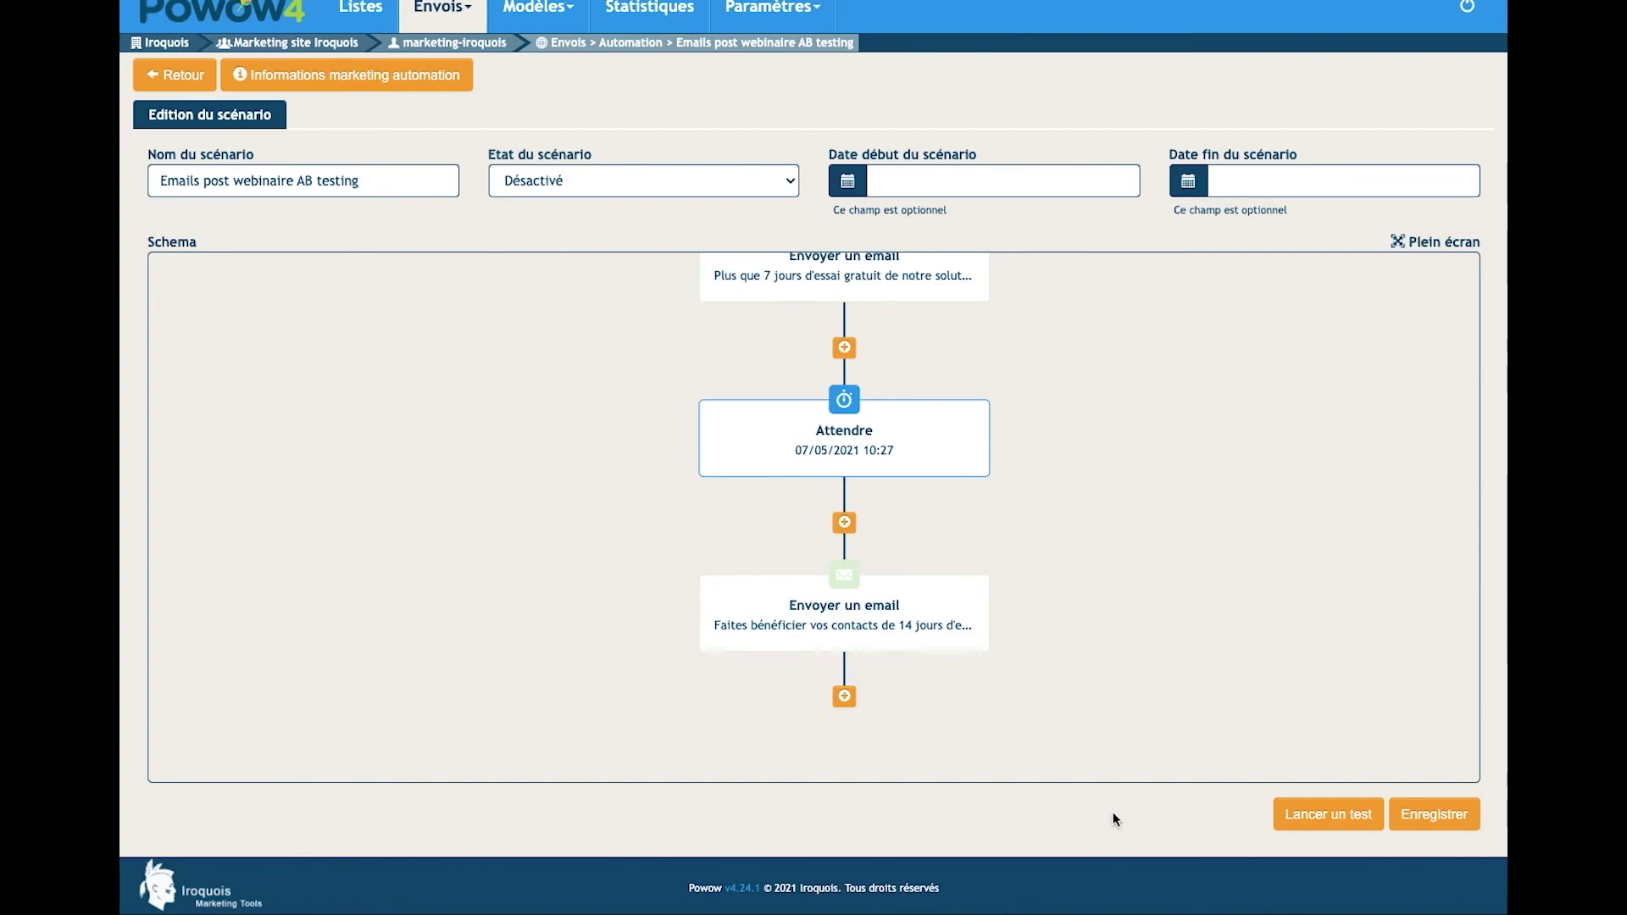
Step: Launch a test of the scenario with the recipient's email address, first name and last name, leaving the mobile number empty
click(1339, 807)
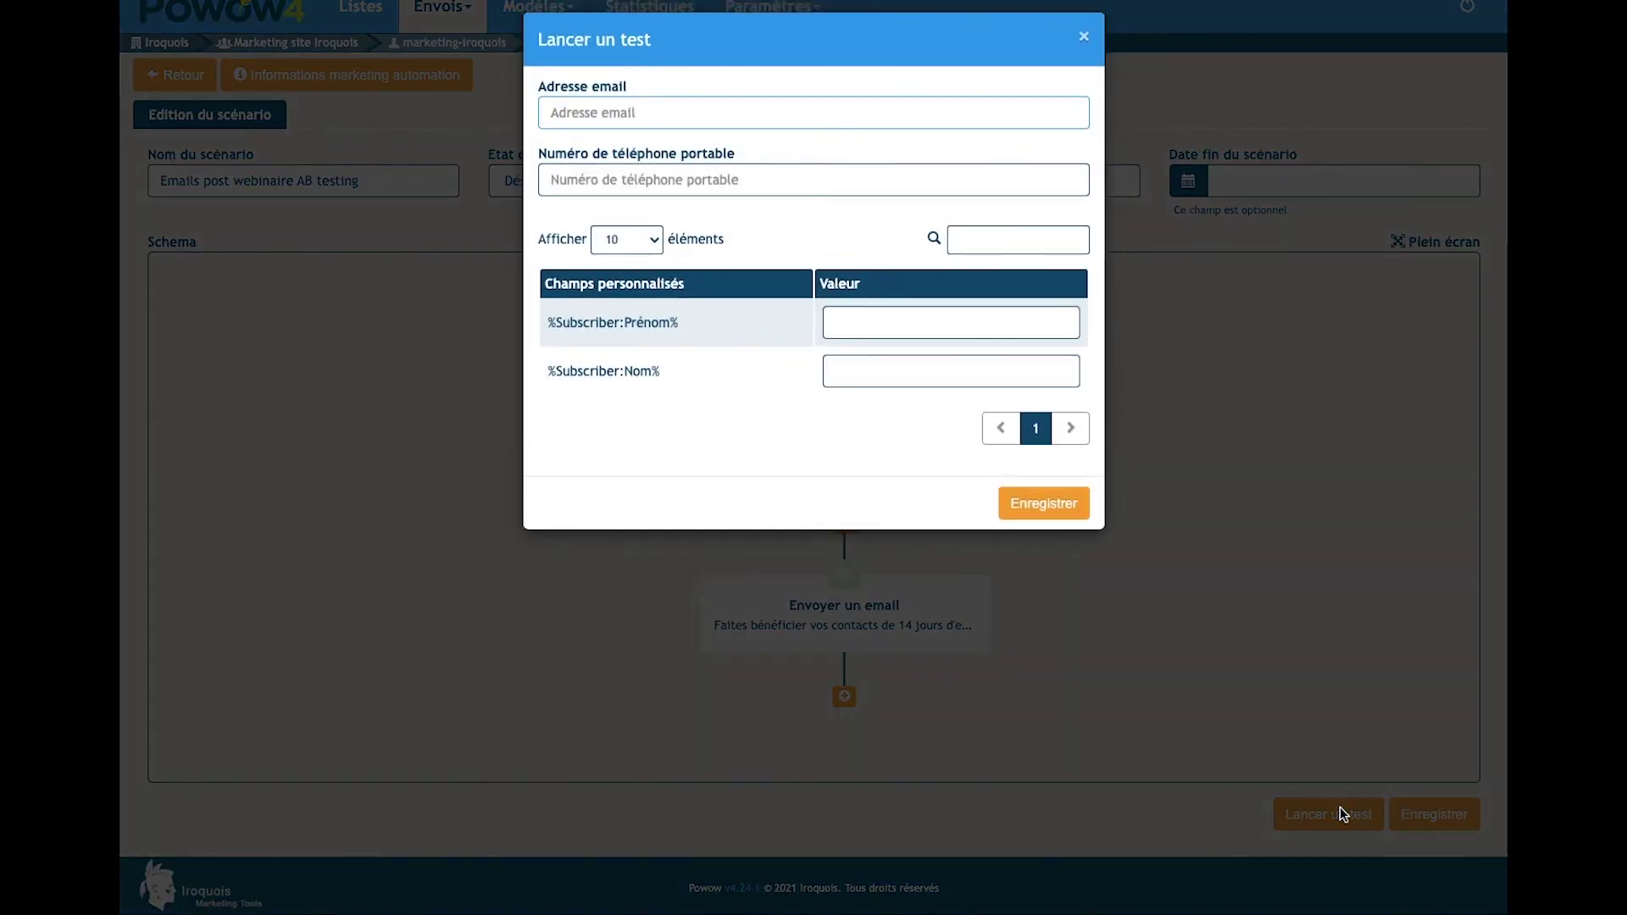
key(ctrl+v)
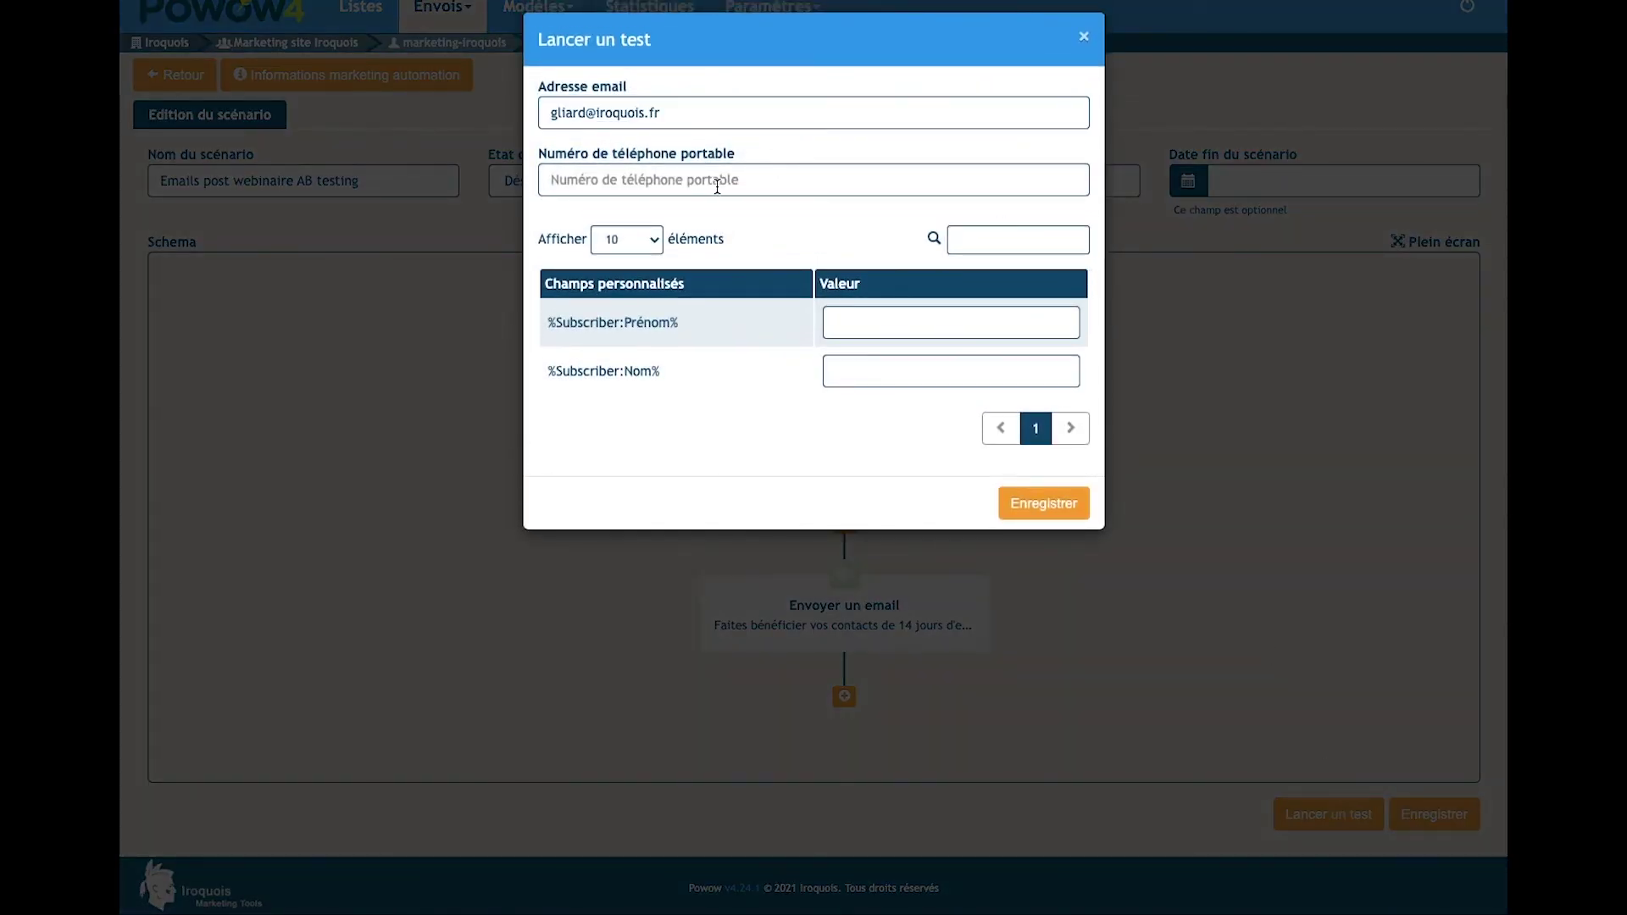
click(908, 322)
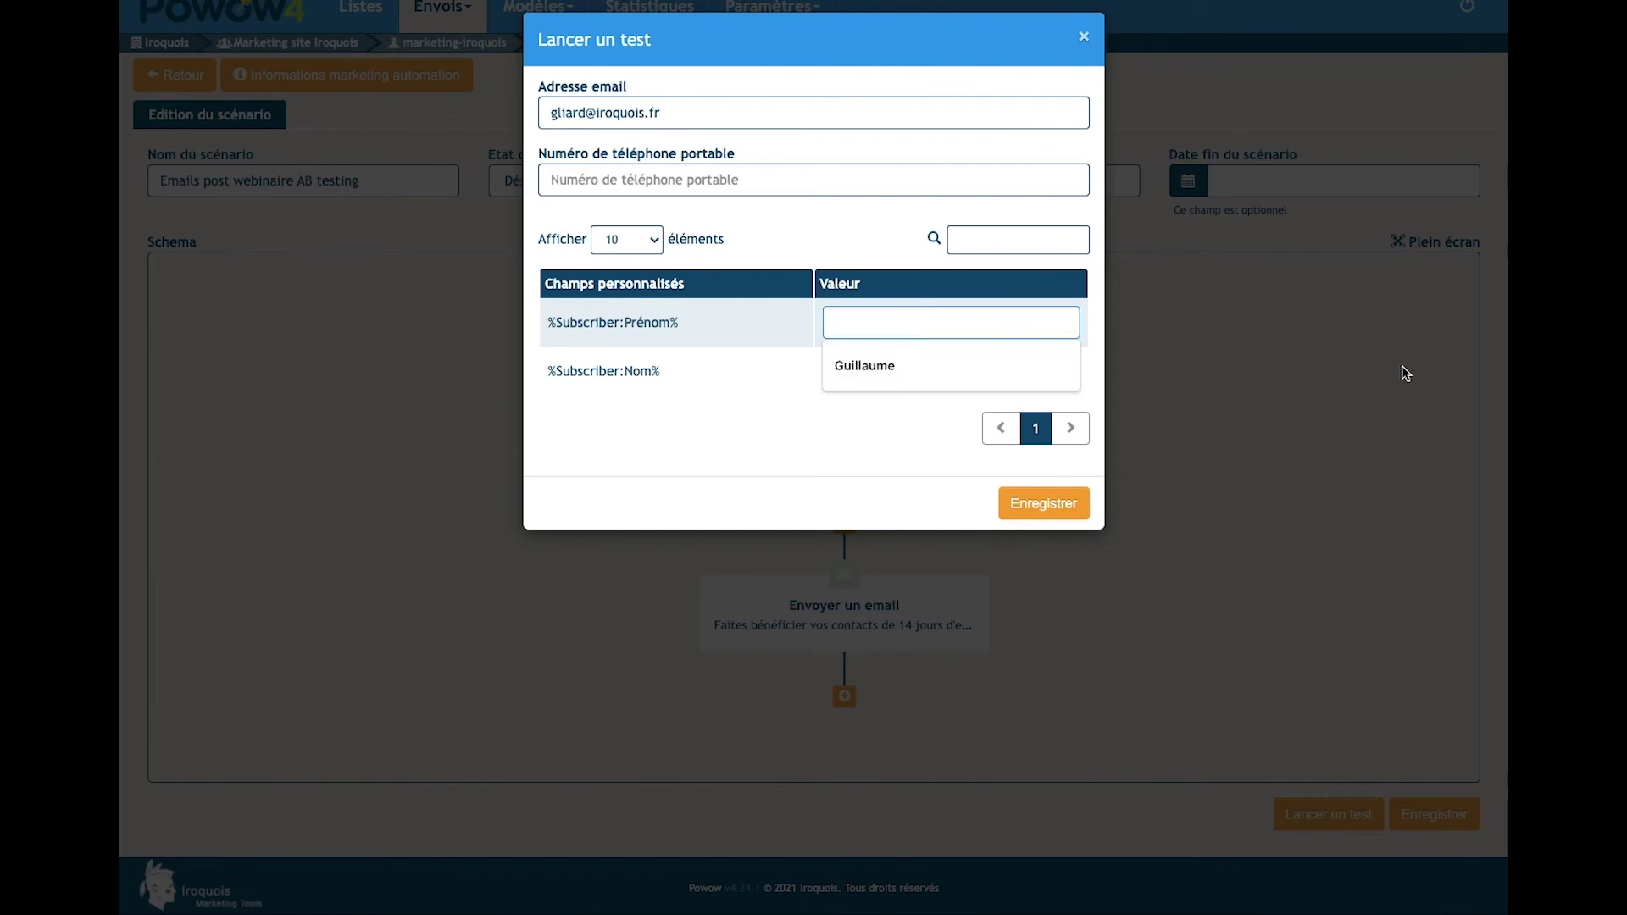
click(877, 364)
click(881, 371)
click(879, 413)
click(1018, 503)
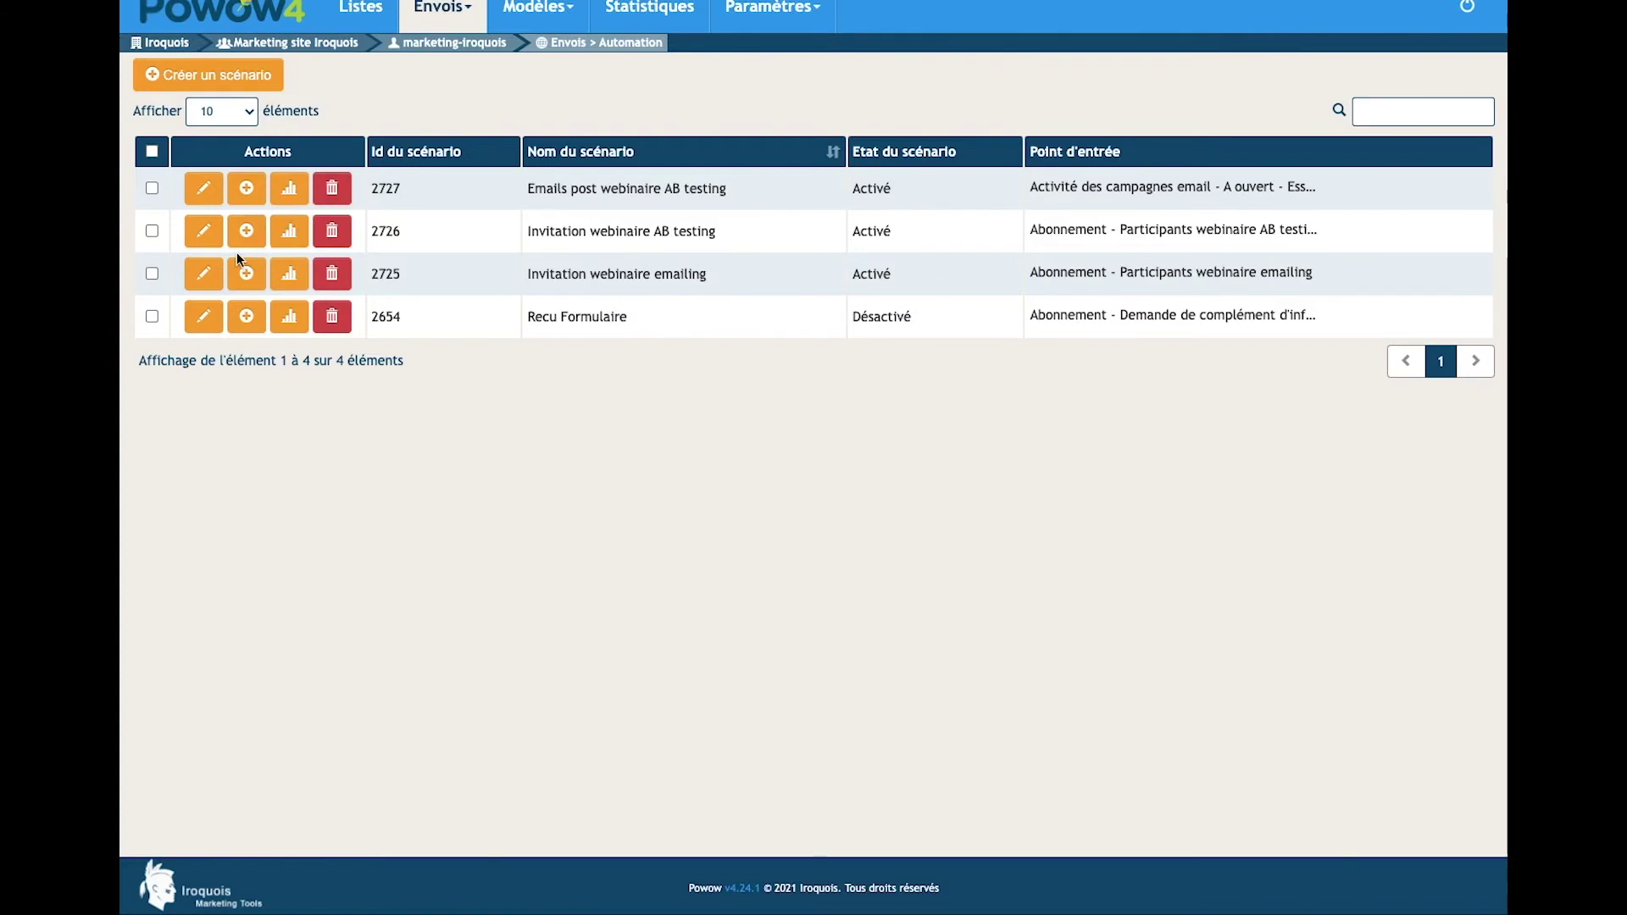
Step: Display the summary statistics of the "Invitation webinaire emailing" scenario with the start date set to 01/04/2021 00:00
click(290, 276)
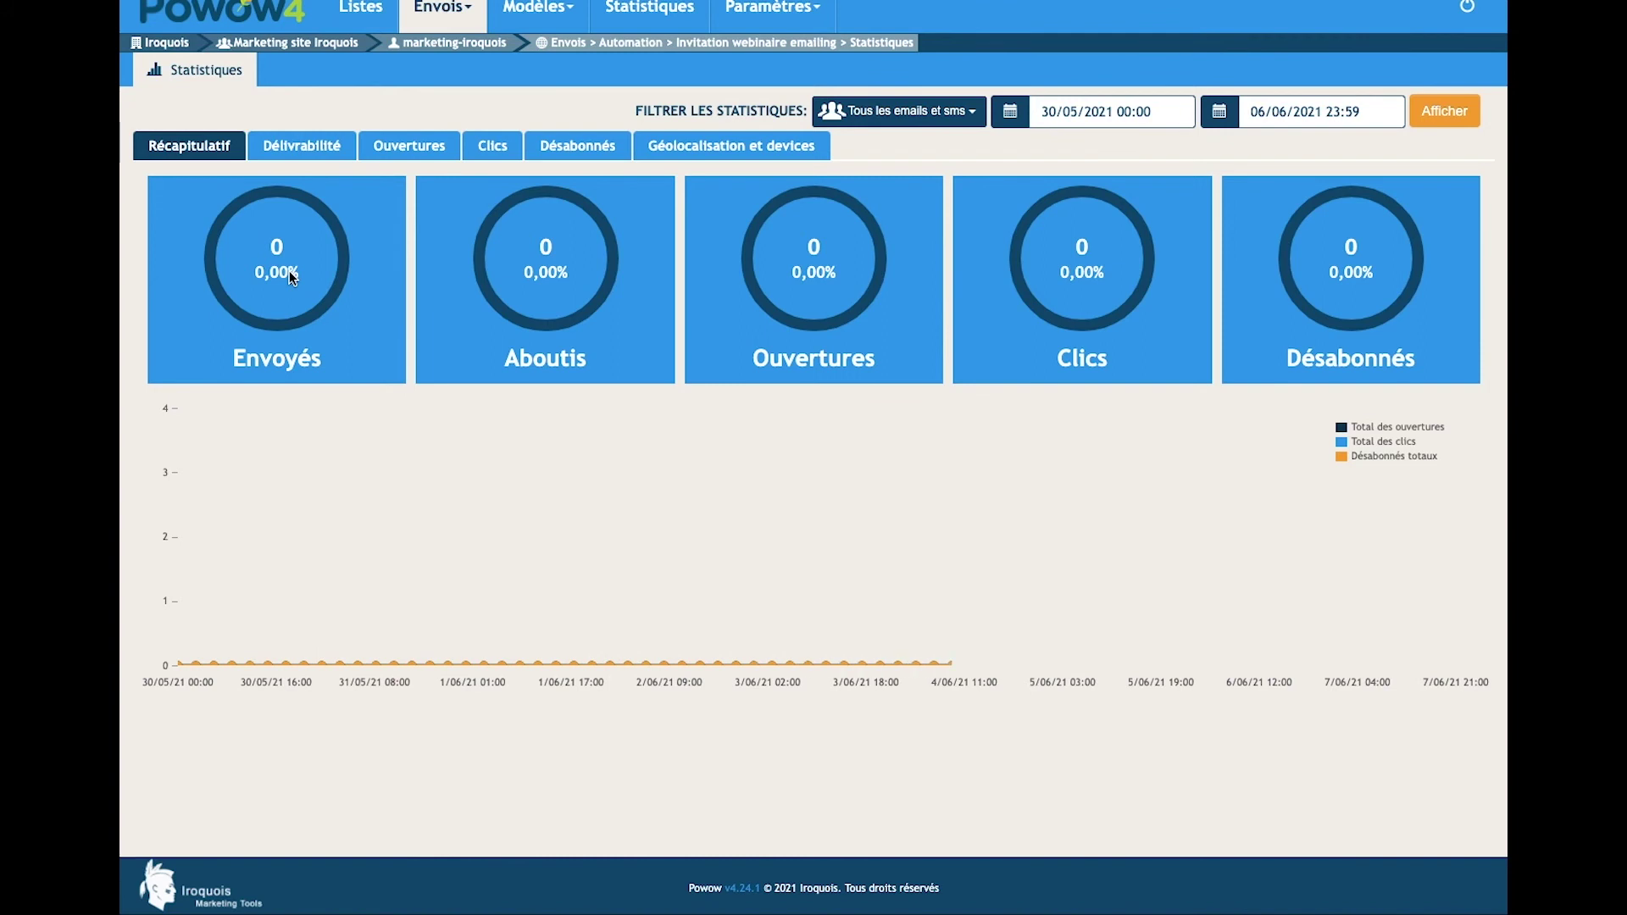
click(1021, 111)
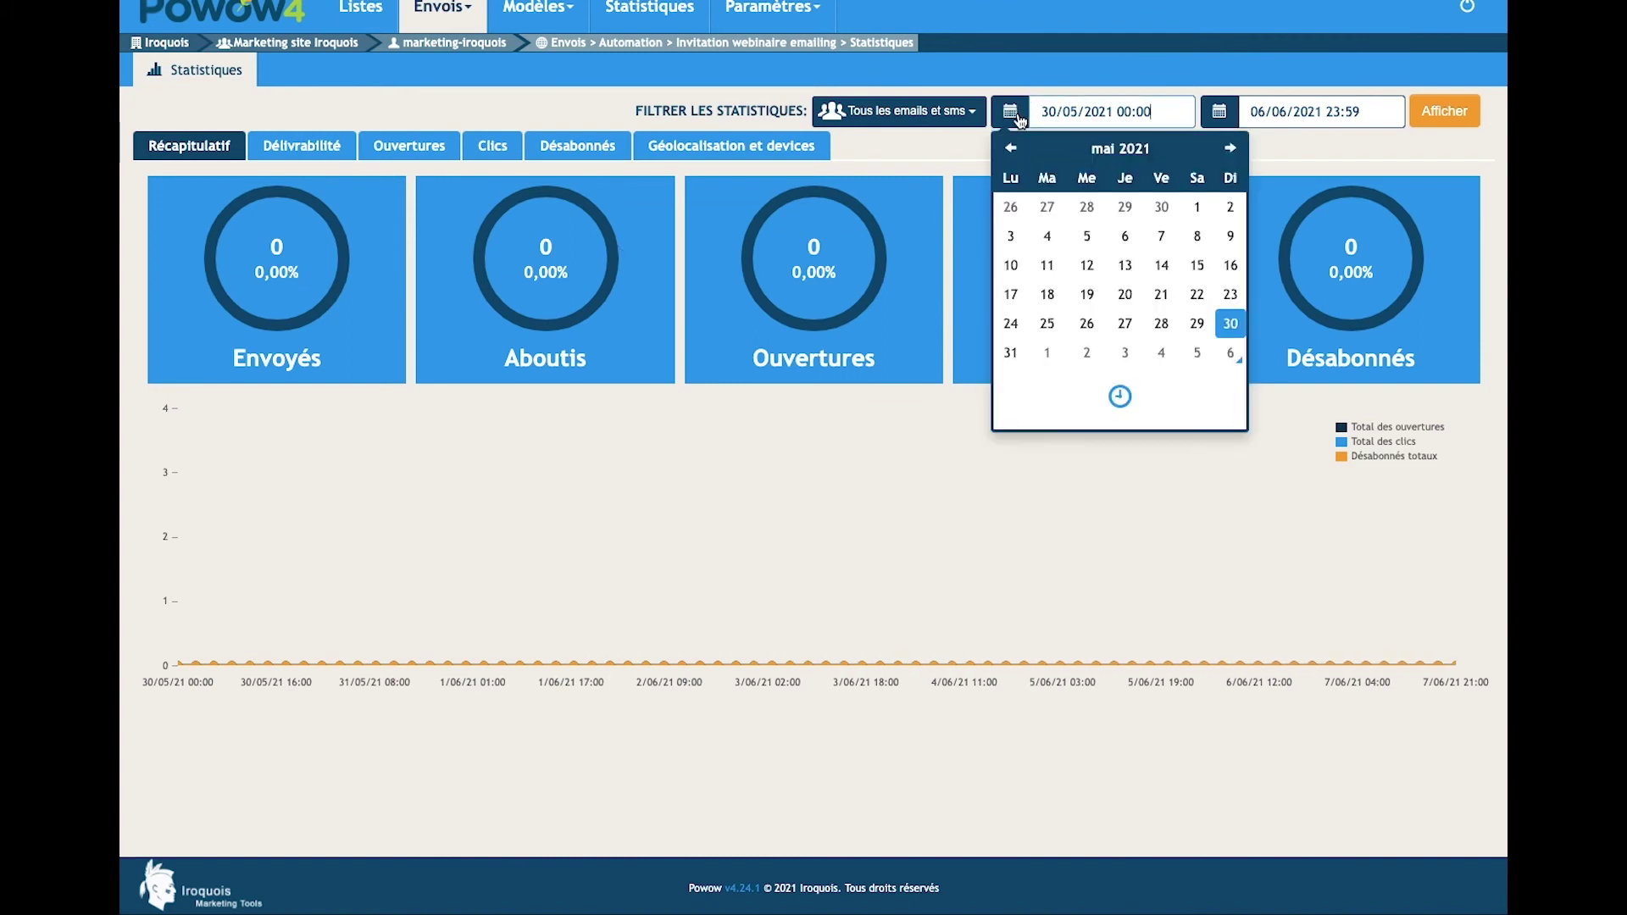
click(1010, 148)
click(1125, 209)
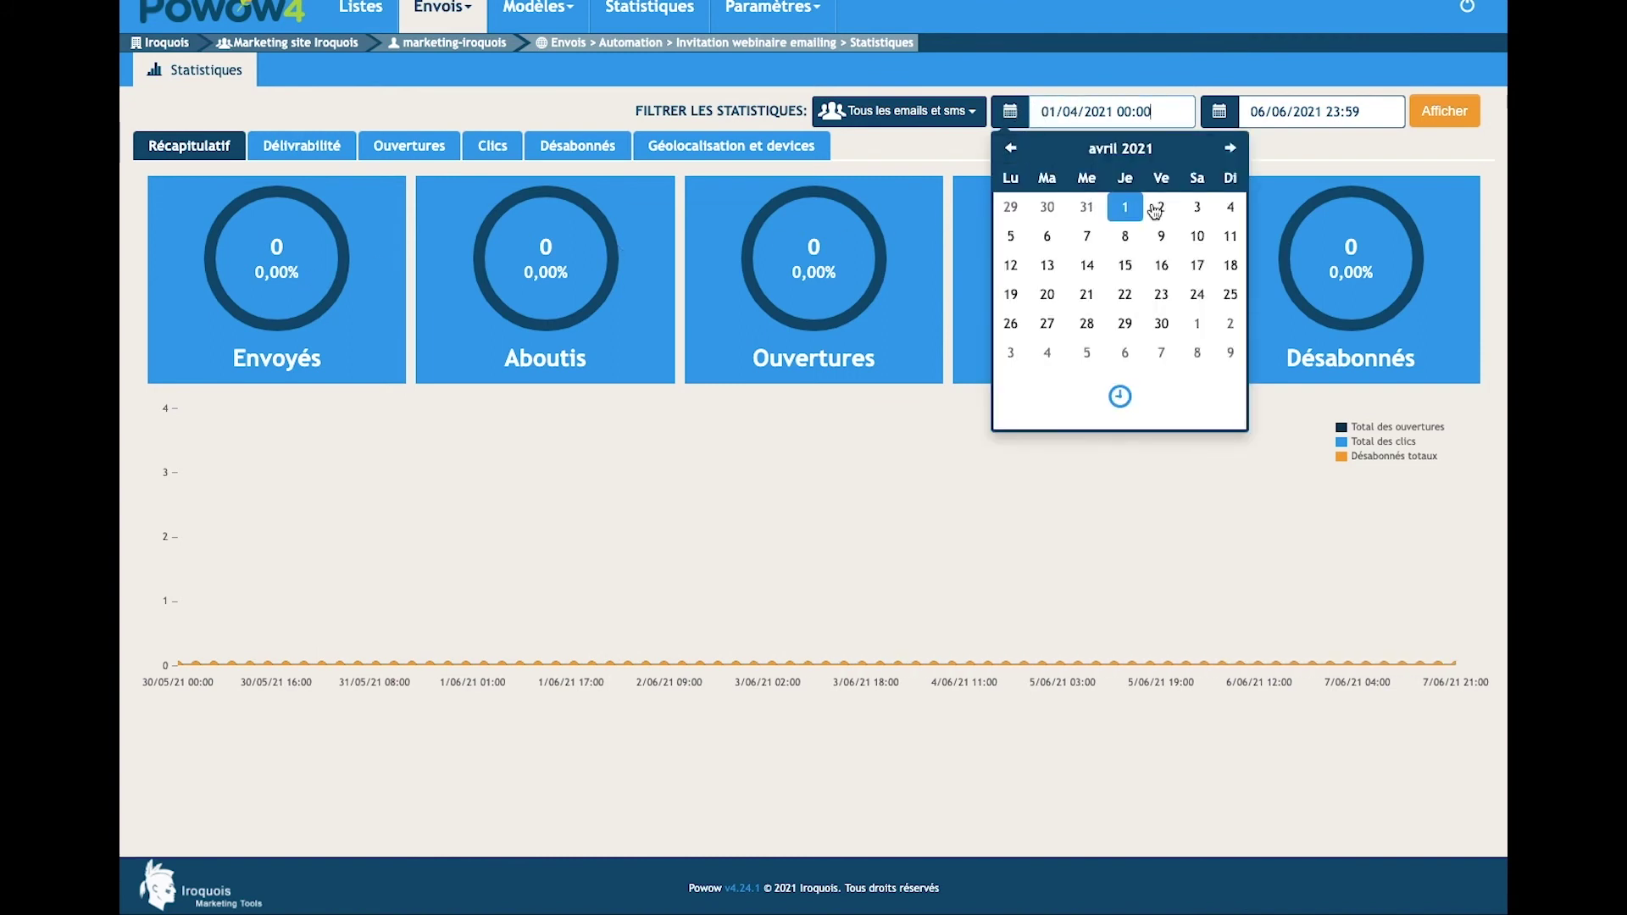
click(1450, 116)
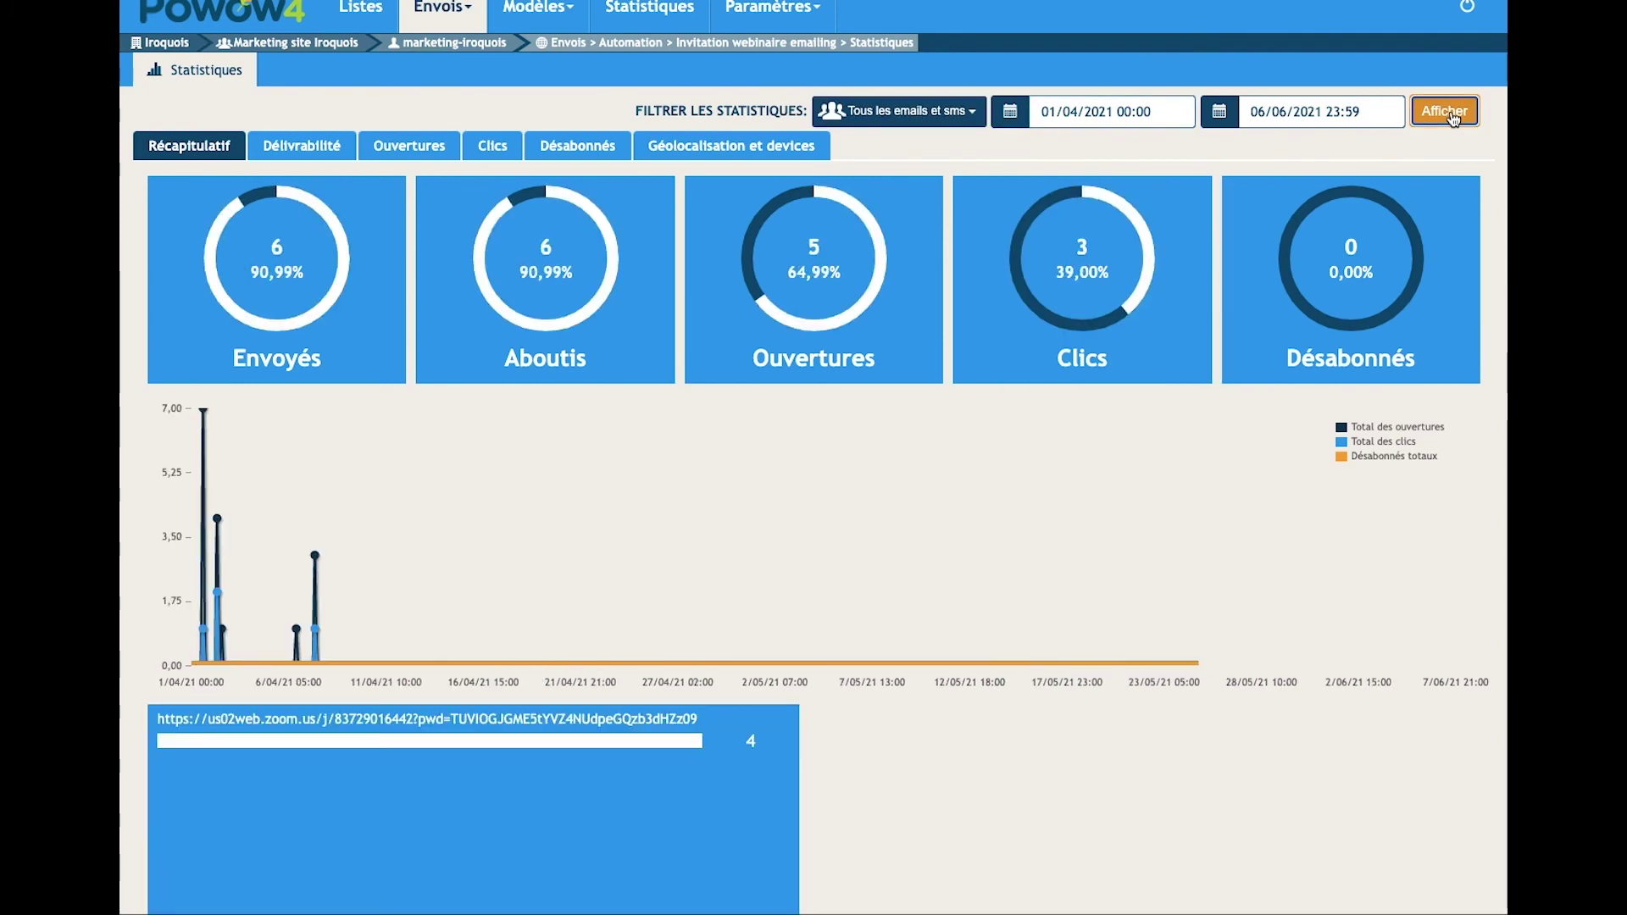
scroll(323, 323, down, 2)
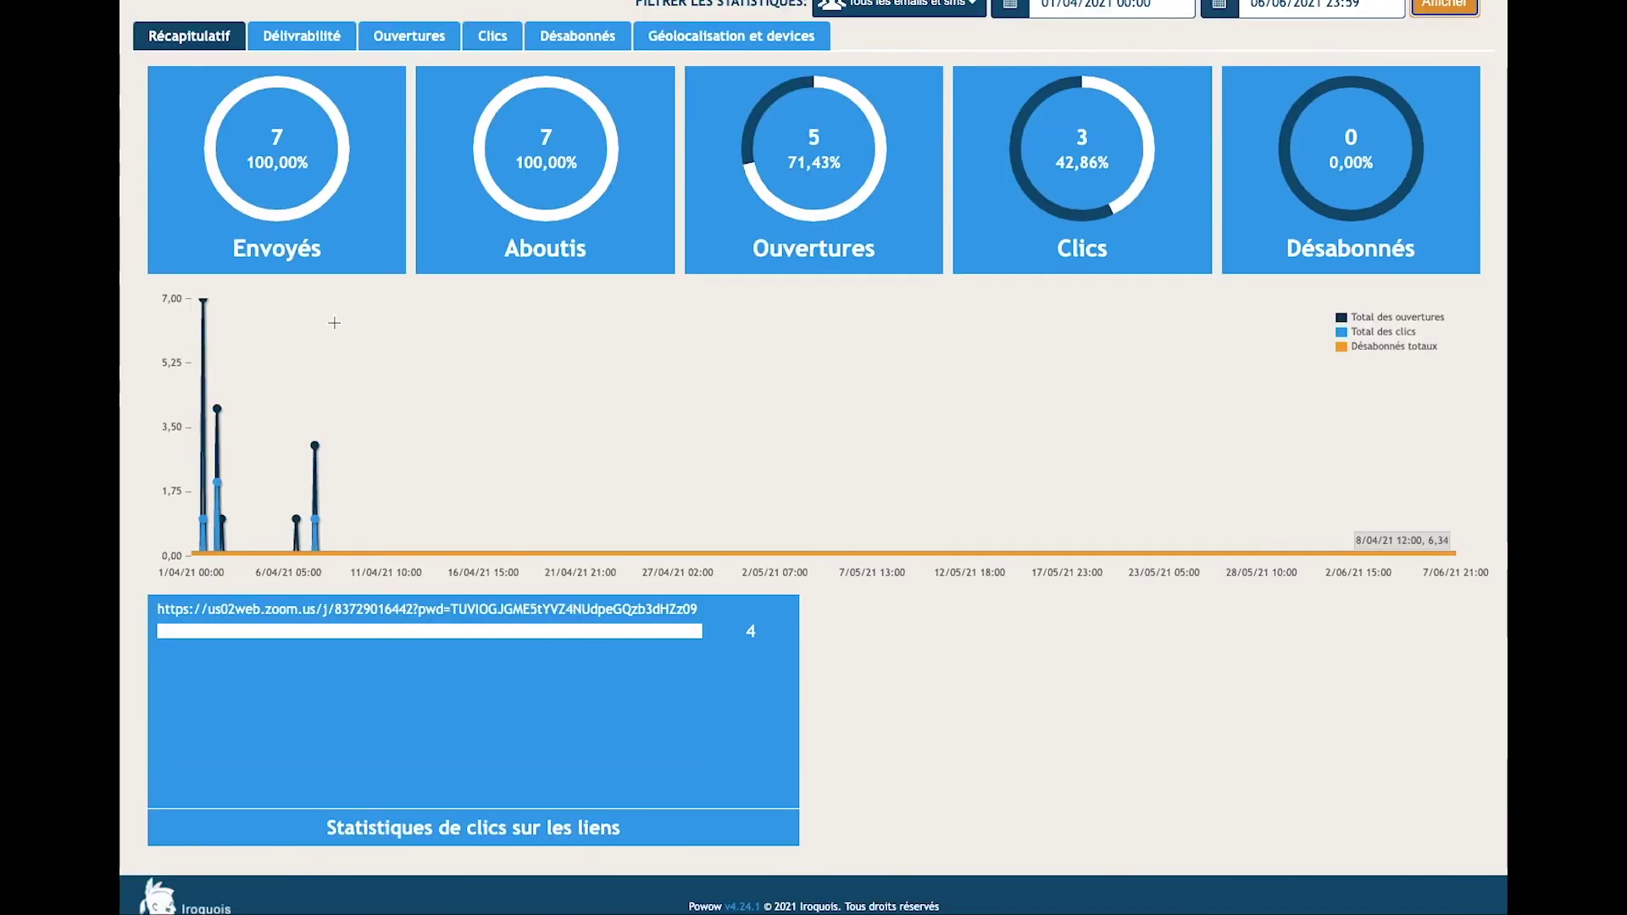
scroll(370, 305, up, 2)
scroll(375, 302, down, 1)
scroll(374, 302, up, 1)
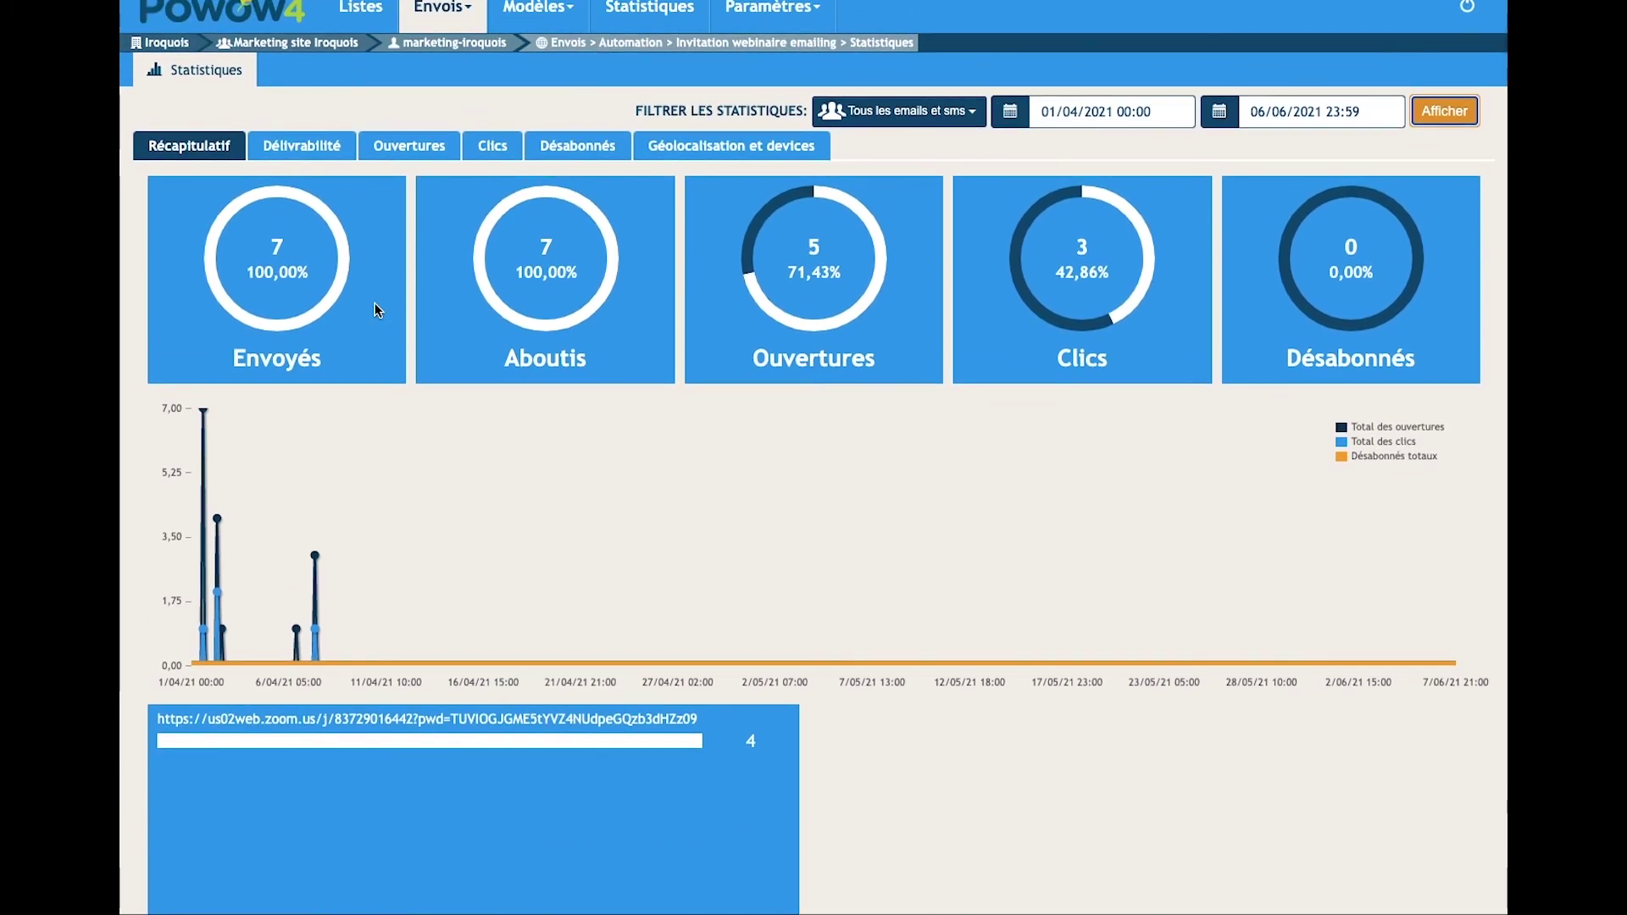
Step: Review the scenario's deliverability, opens, clicks, unsubscribes, and geolocation and device statistics
click(283, 147)
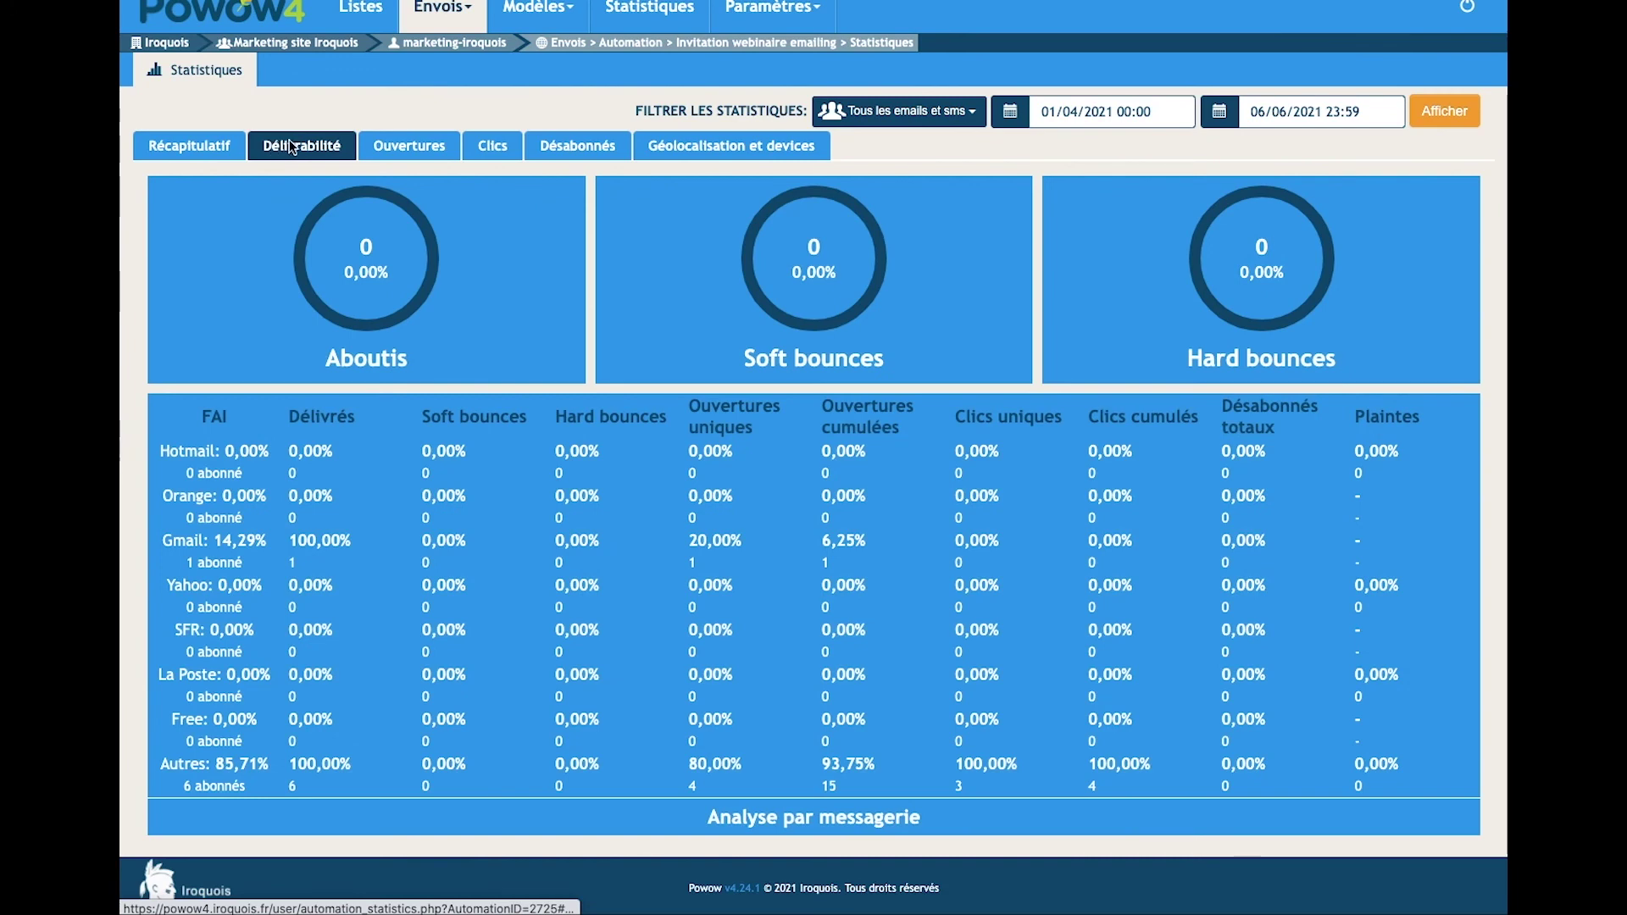
click(408, 148)
click(486, 150)
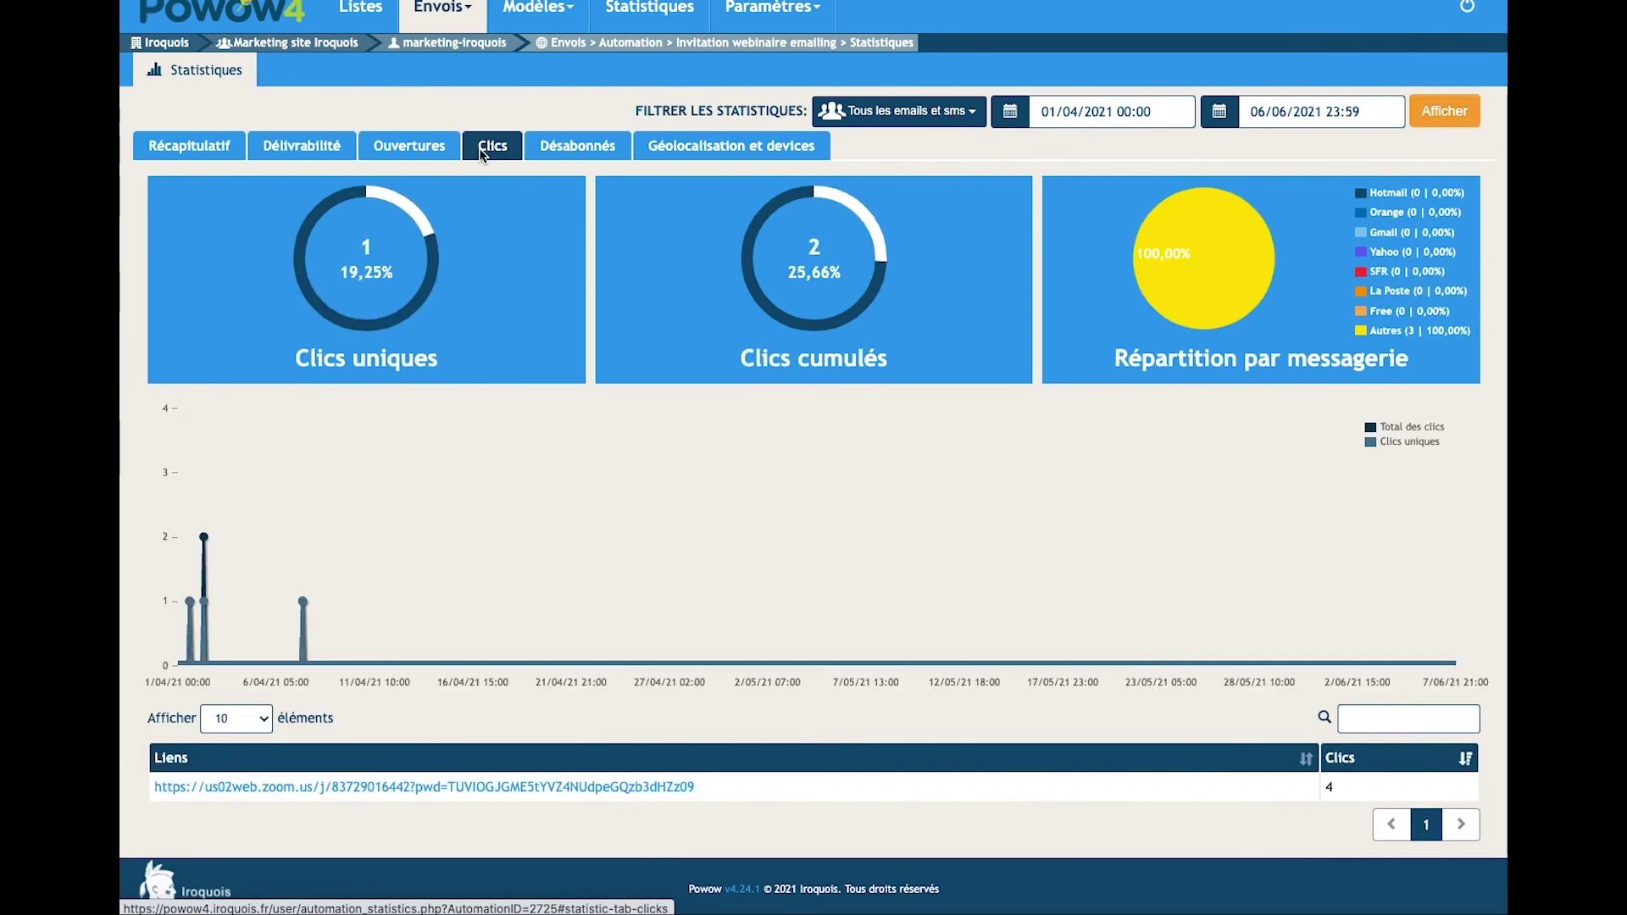
click(570, 149)
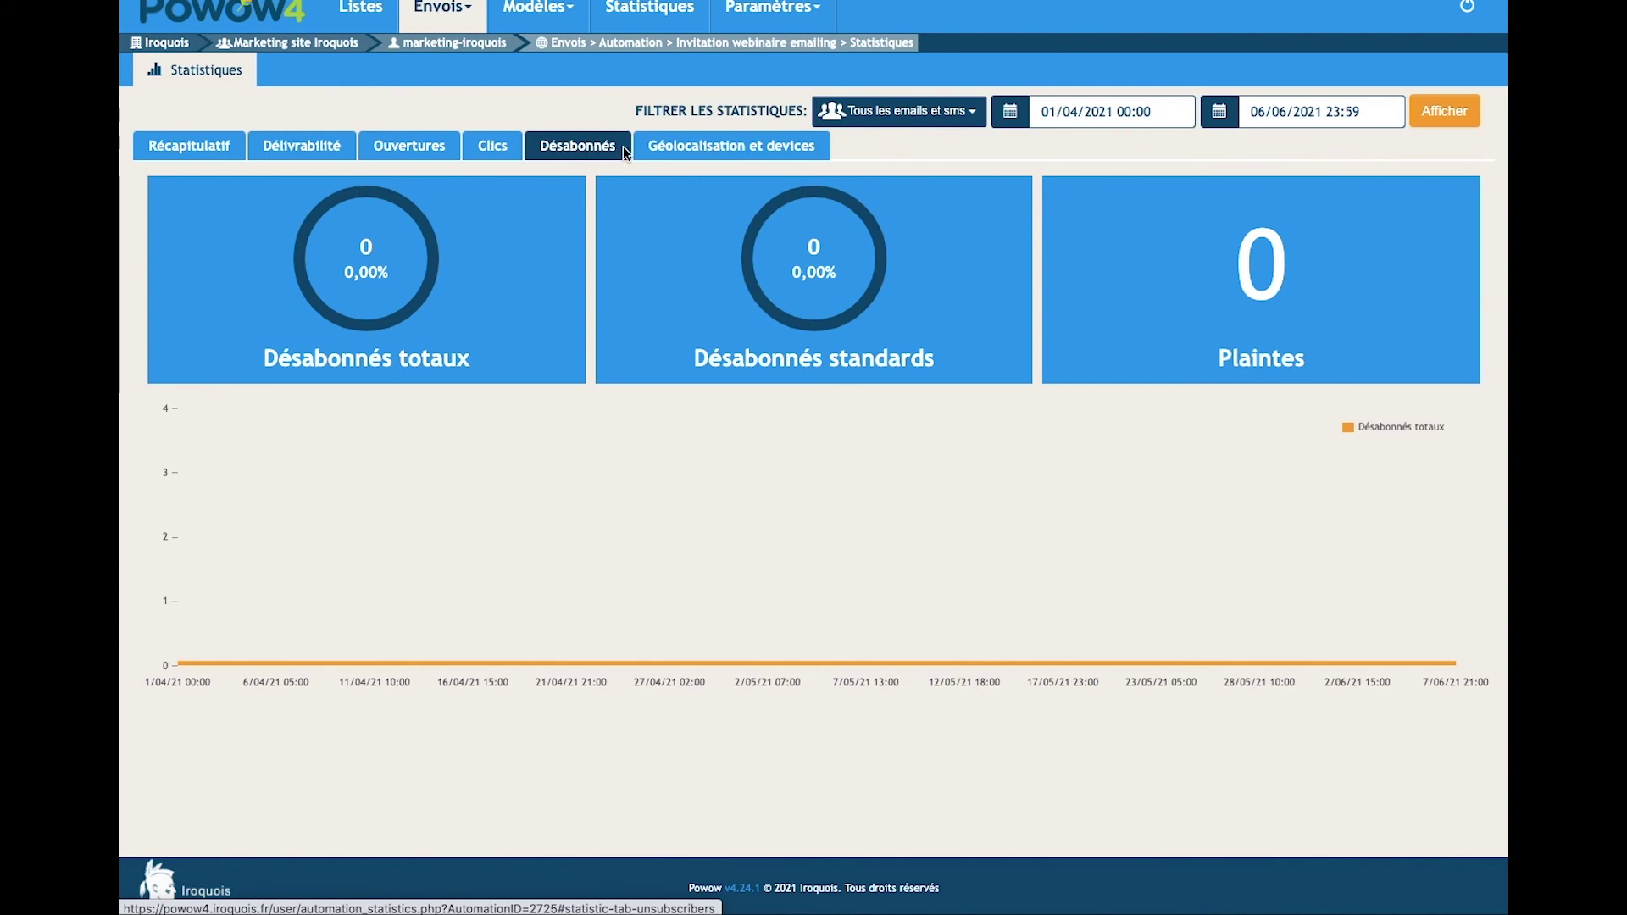
click(681, 153)
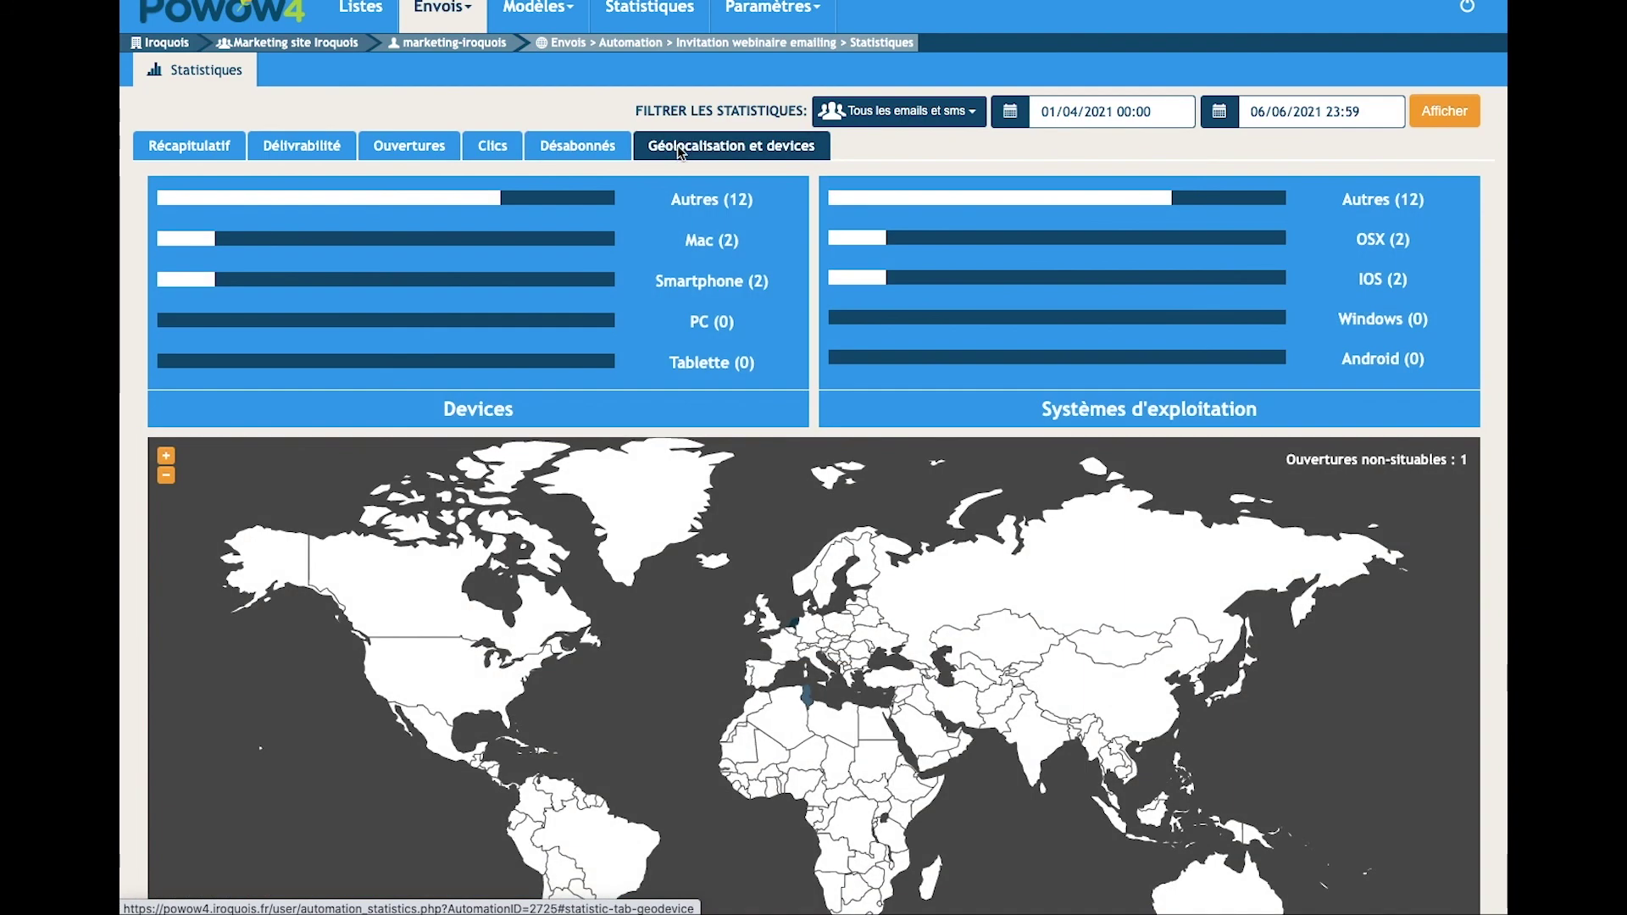